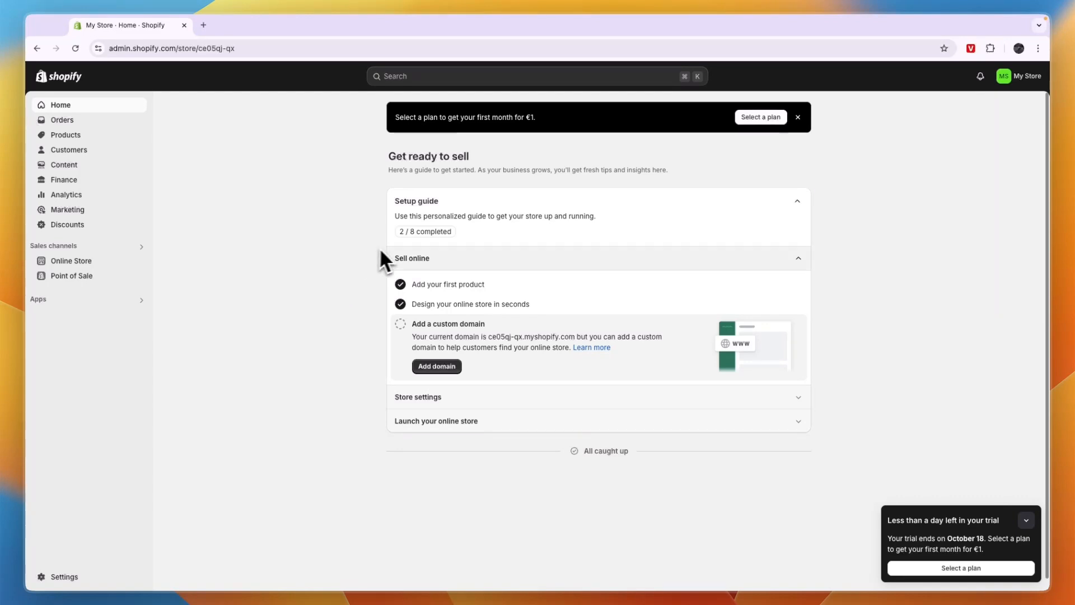
- Go to the Shopify App Store from the recommended apps, search for "smile" and open the Smile: Loyalty & Rewards listing
left_click(70, 301)
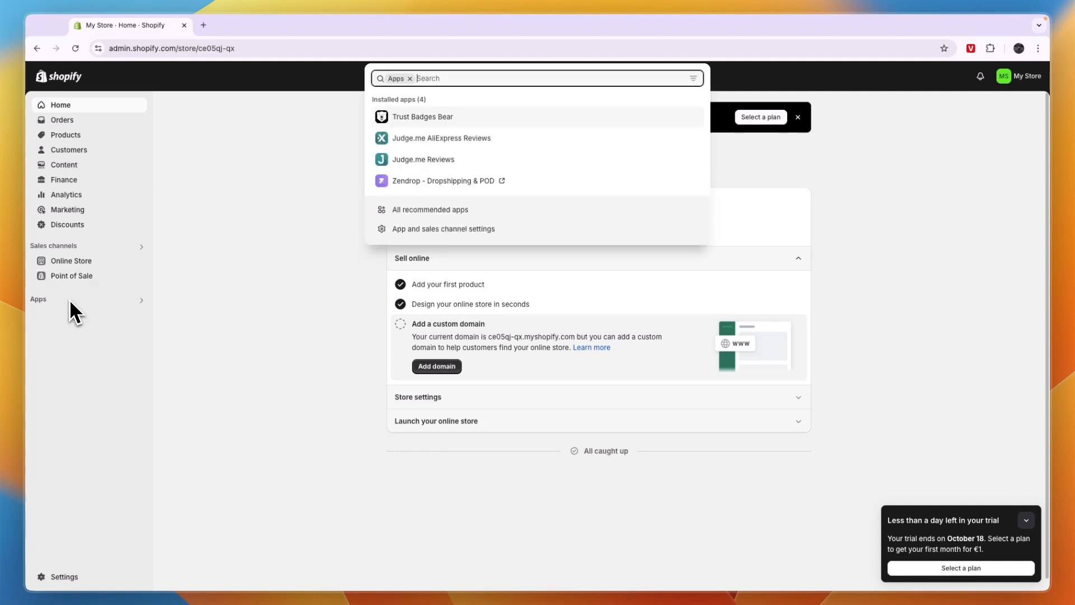
left_click(423, 209)
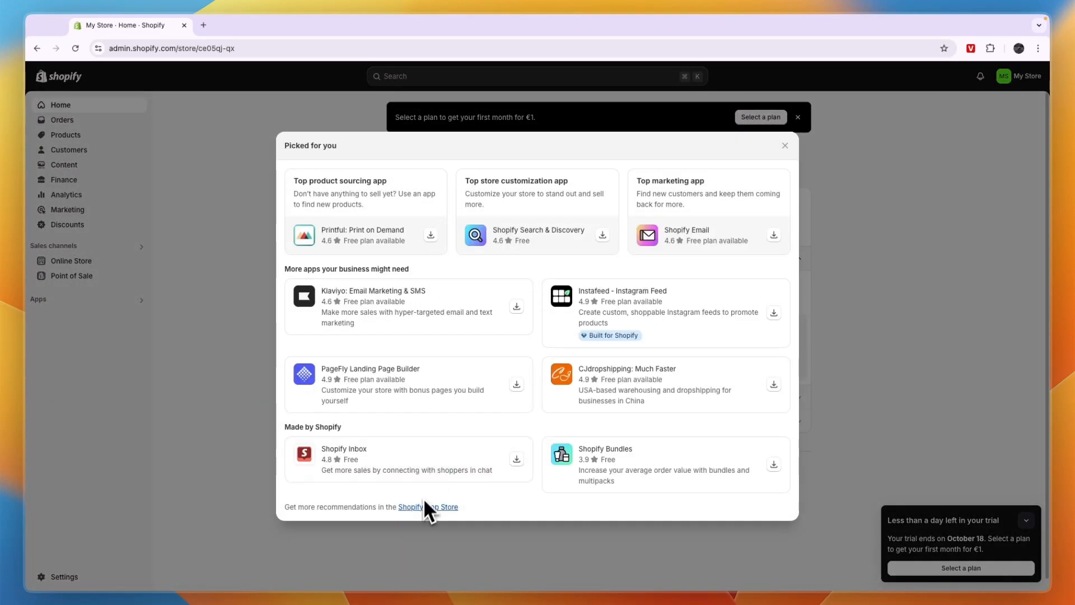
left_click(424, 507)
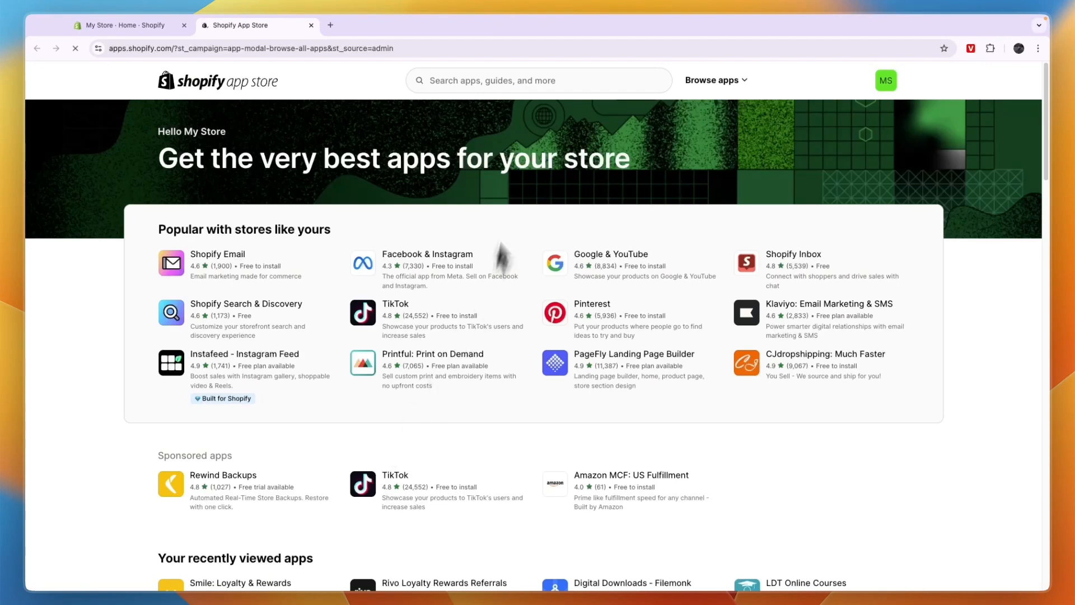
left_click(452, 79)
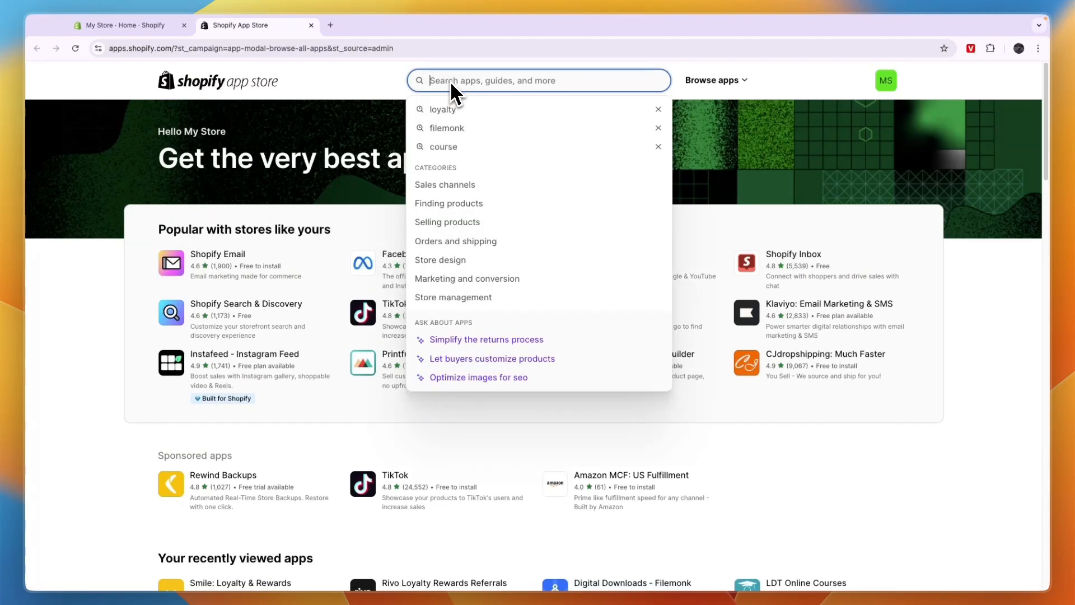
type("smile")
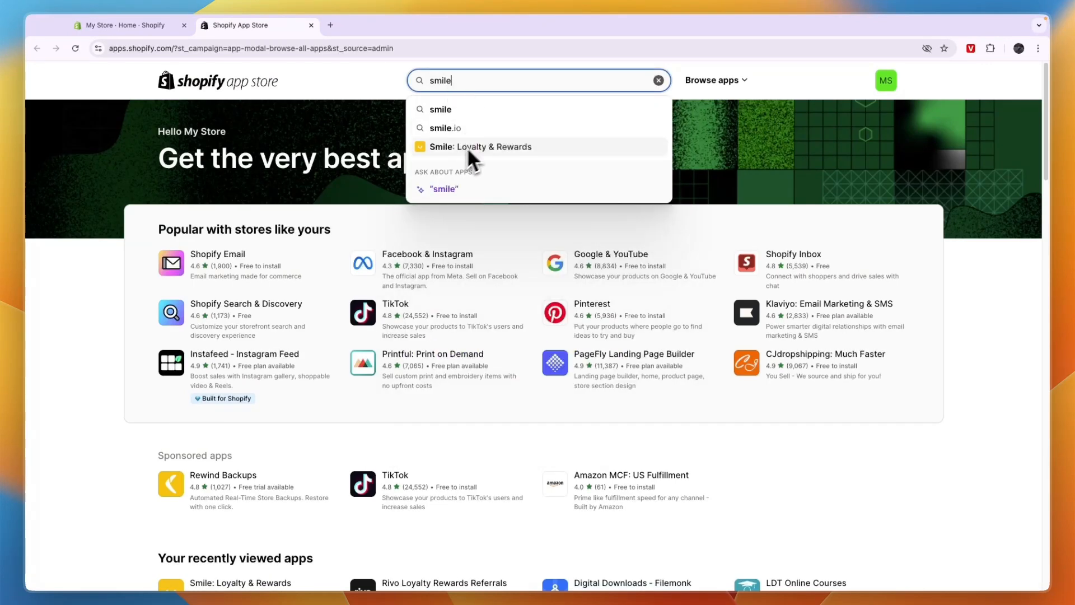
left_click(480, 148)
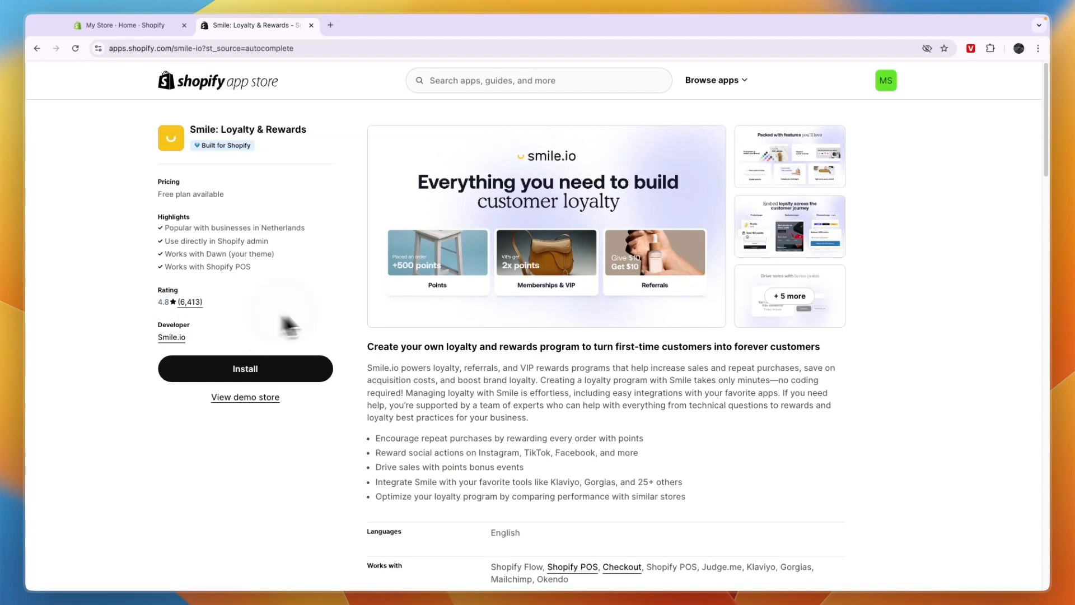
- View the listing's preview images and install Smile: Loyalty & Rewards on the store, approving the requested data access
left_click(527, 305)
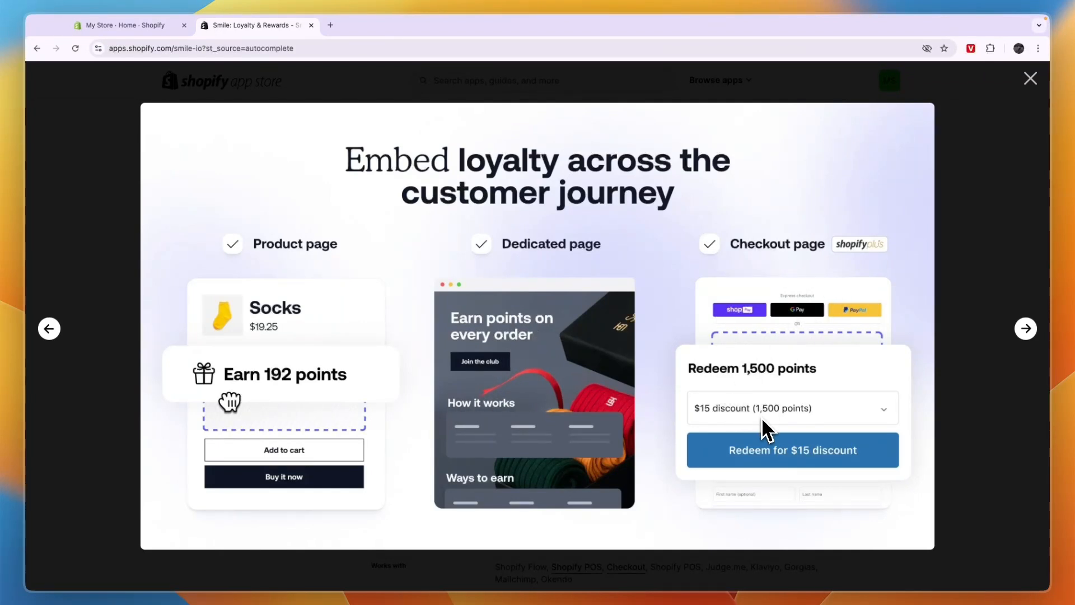
left_click(965, 271)
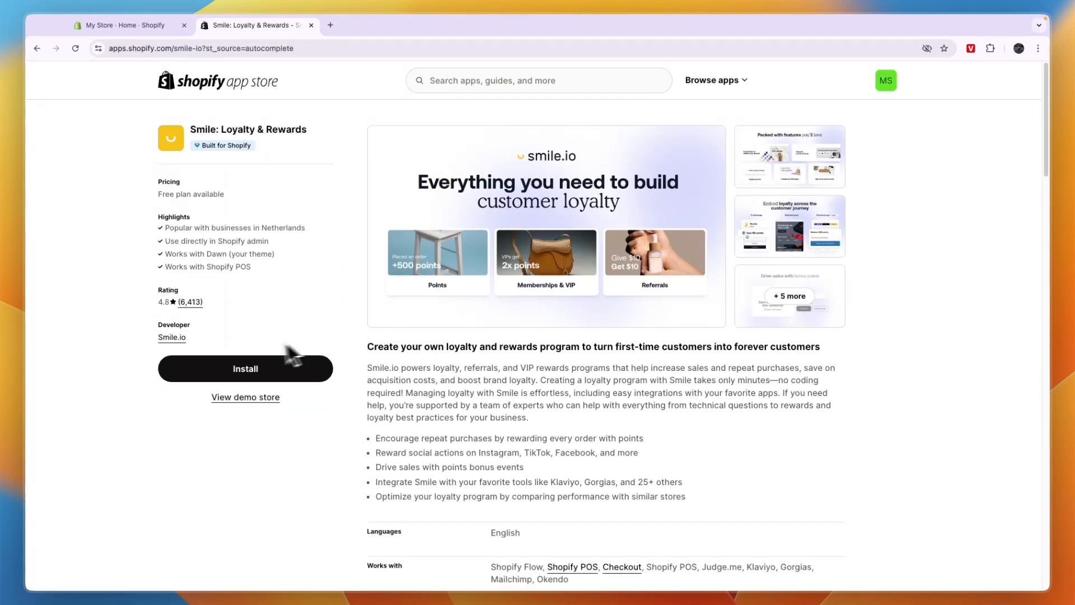
left_click(241, 367)
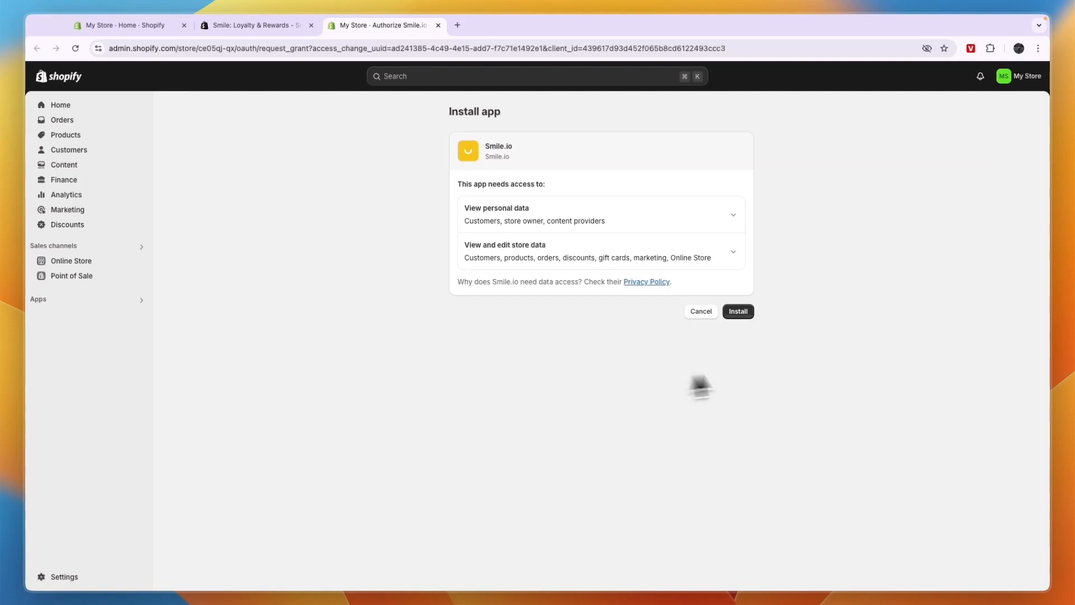
left_click(740, 312)
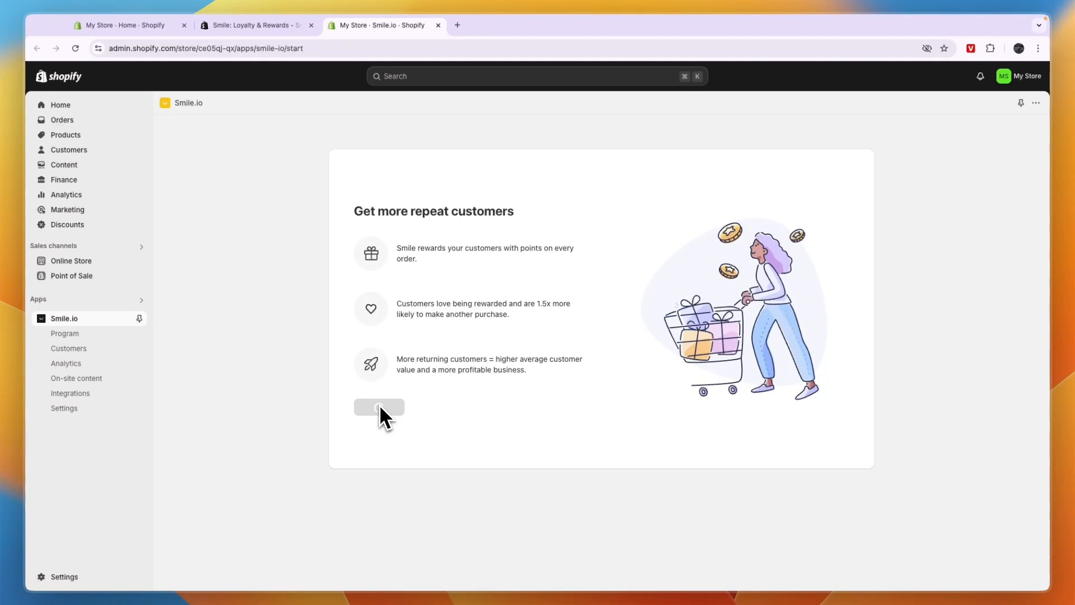
- Examine the order reward explanation and compare the 3%, 5% and 10% points-back options and their example discounts
double_click(365, 218)
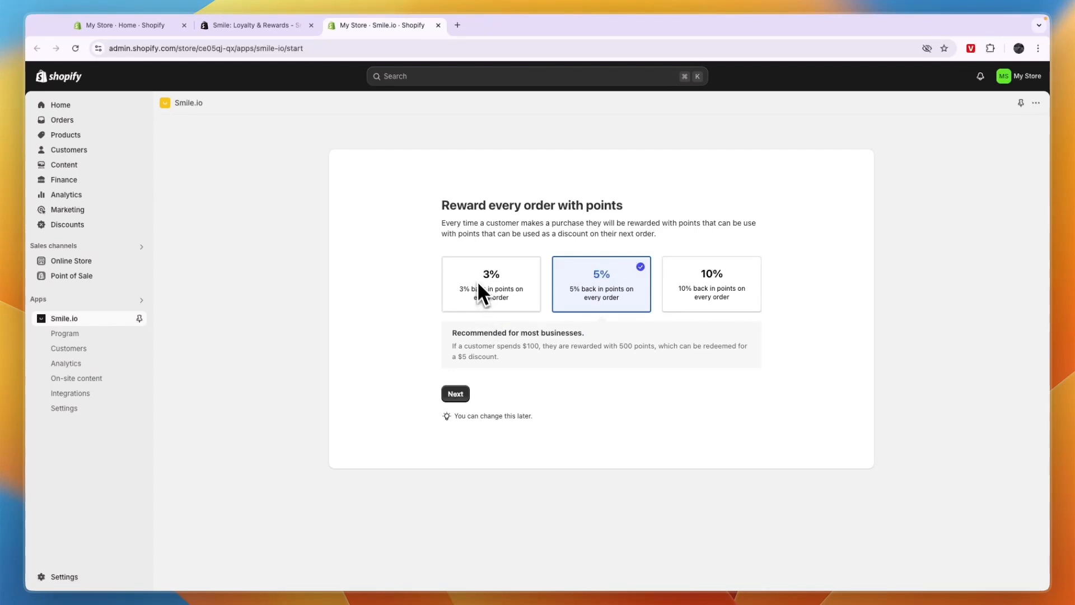
left_click_drag(442, 224, 557, 224)
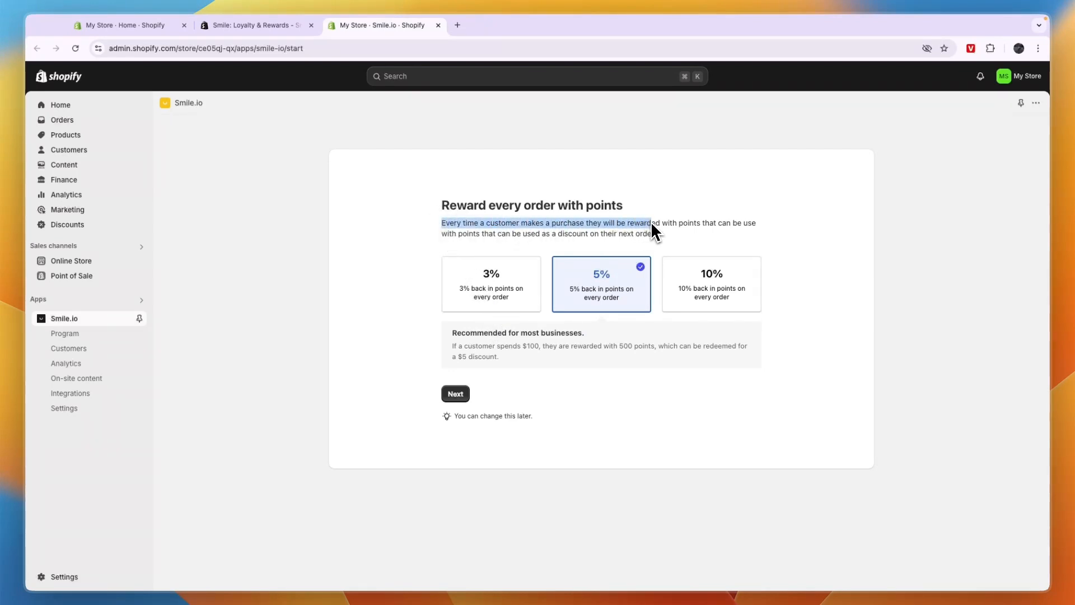
left_click_drag(482, 234, 682, 240)
left_click(638, 240)
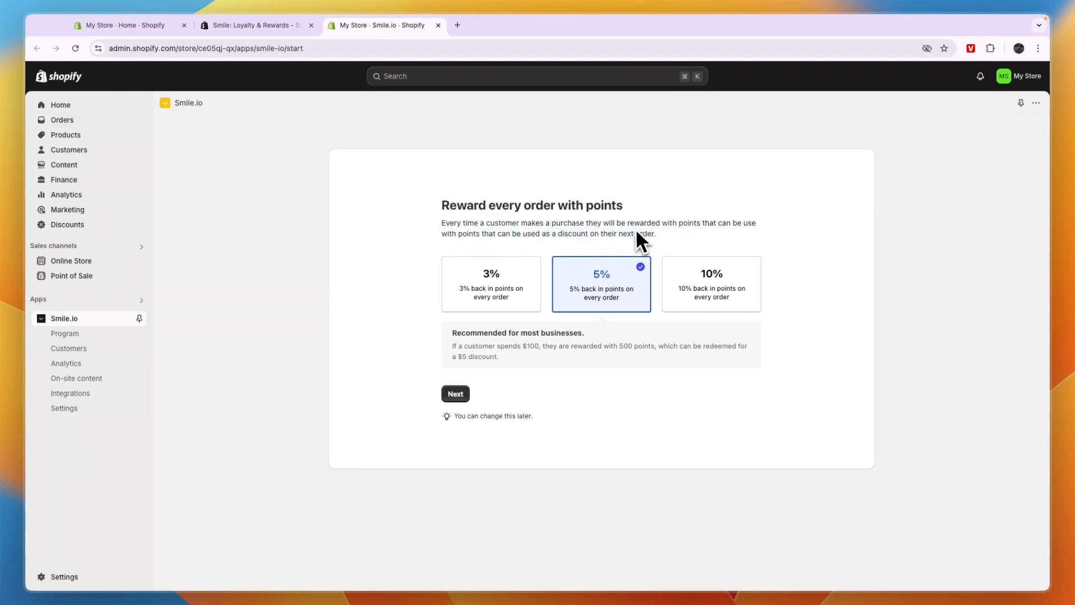
left_click(508, 298)
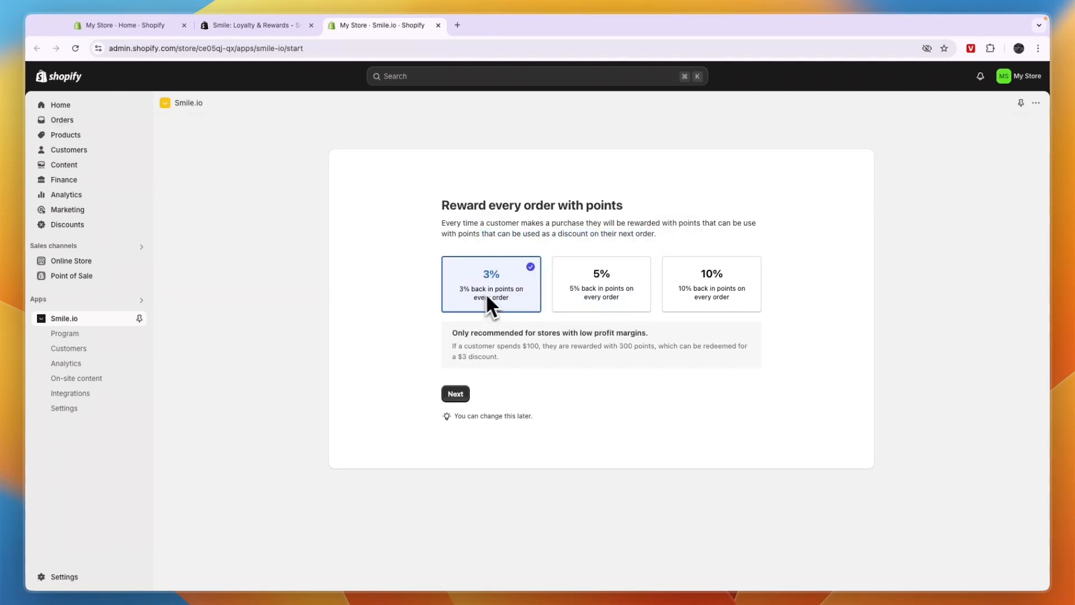
left_click(606, 304)
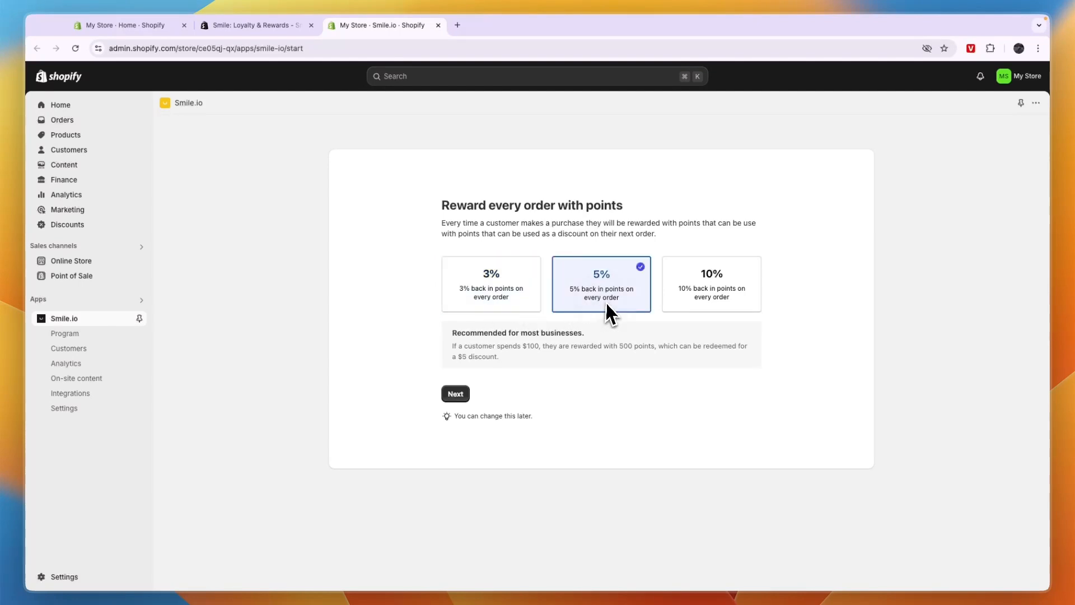
left_click(712, 287)
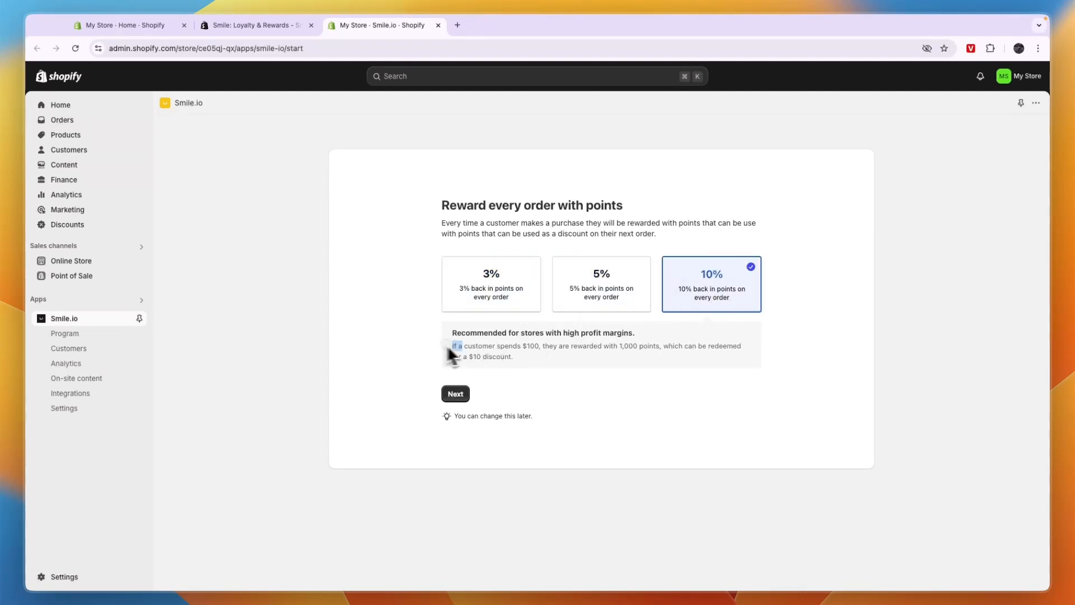
left_click_drag(448, 346, 531, 358)
left_click(530, 360)
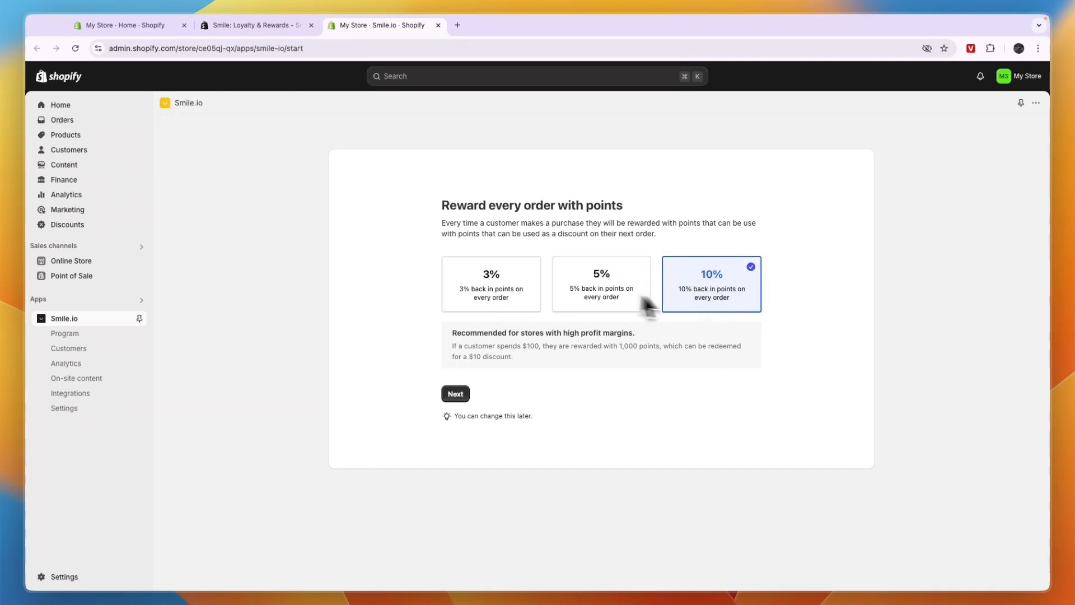
- Set the order reward to 3% back in points and continue through the launcher introduction to the styling page
left_click(523, 297)
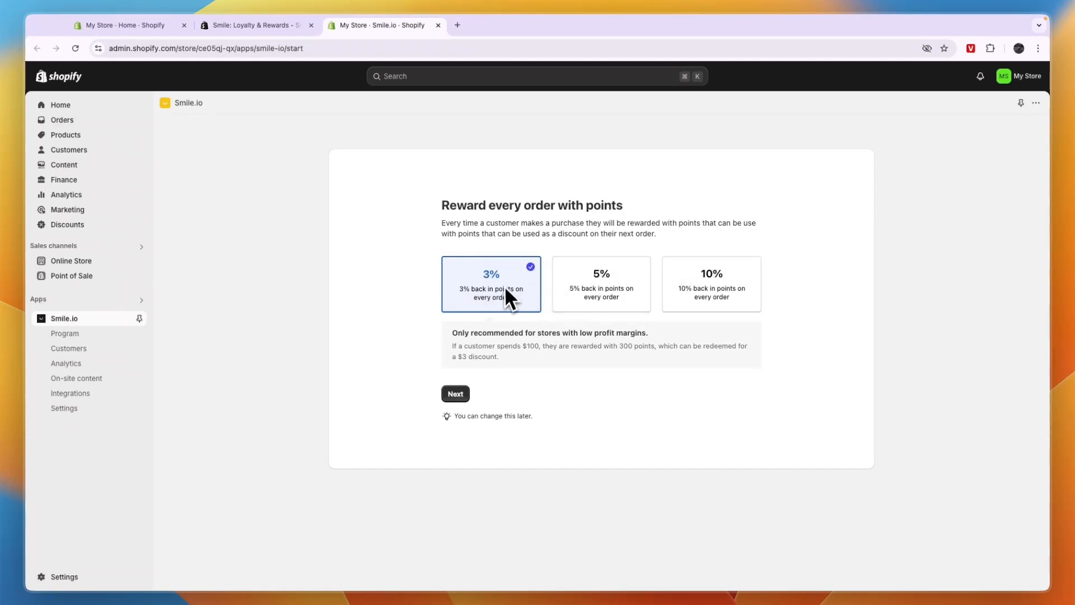
left_click(458, 395)
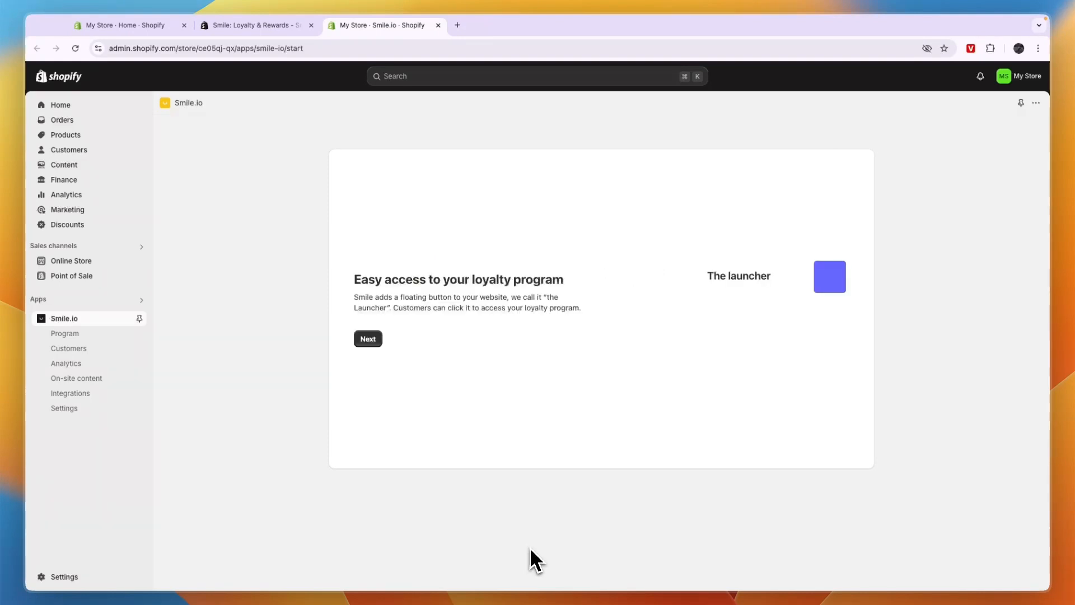
left_click(372, 345)
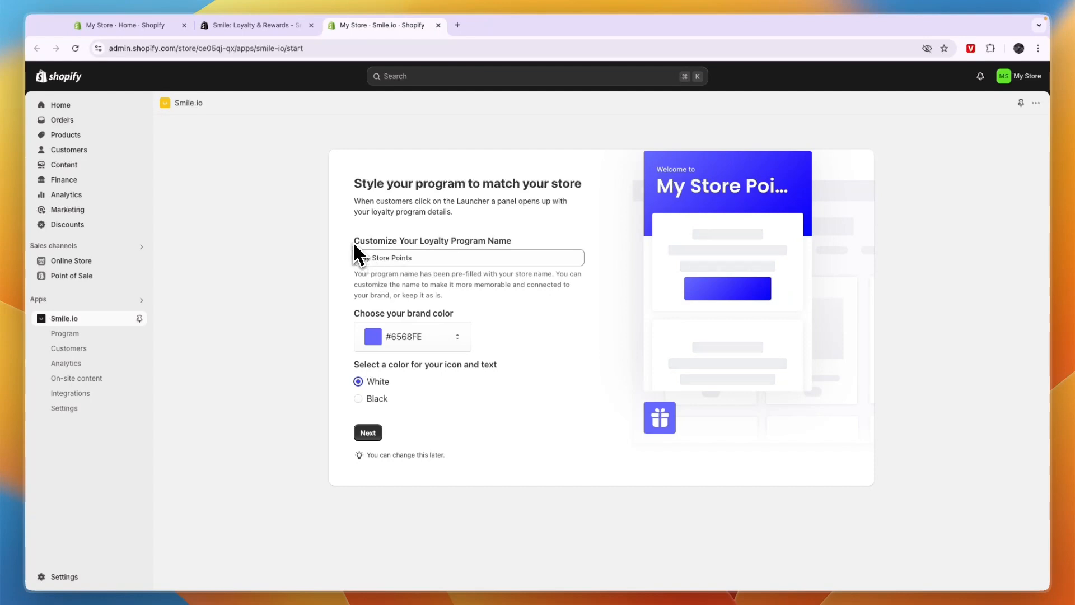
- Rename the loyalty program to the owner's first name in possessive form followed by "Points"
left_click(519, 244)
left_click_drag(431, 257, 351, 263)
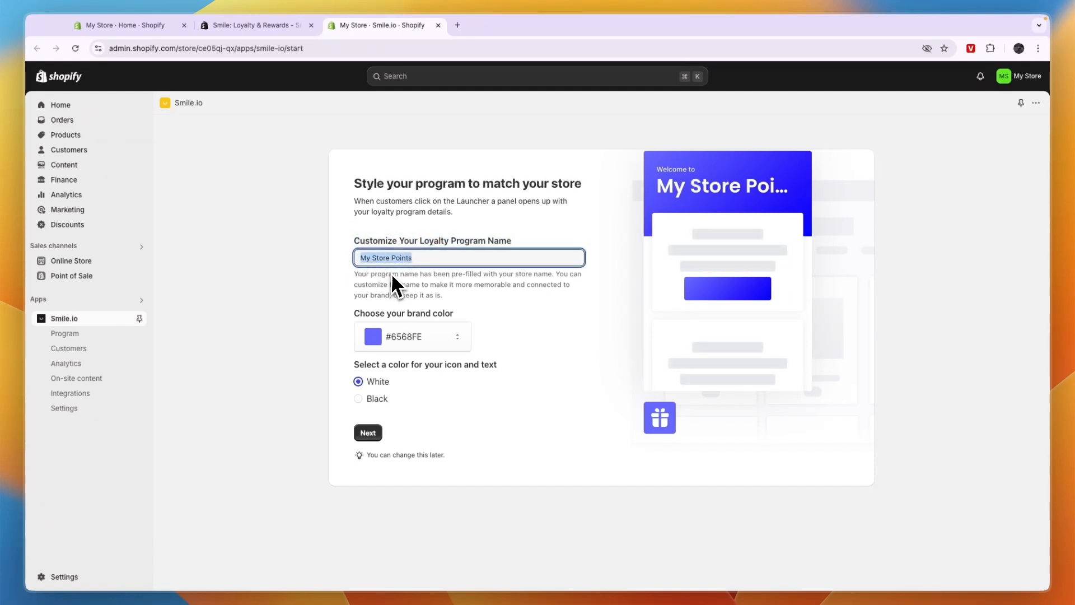
left_click(383, 259)
type("Dani's")
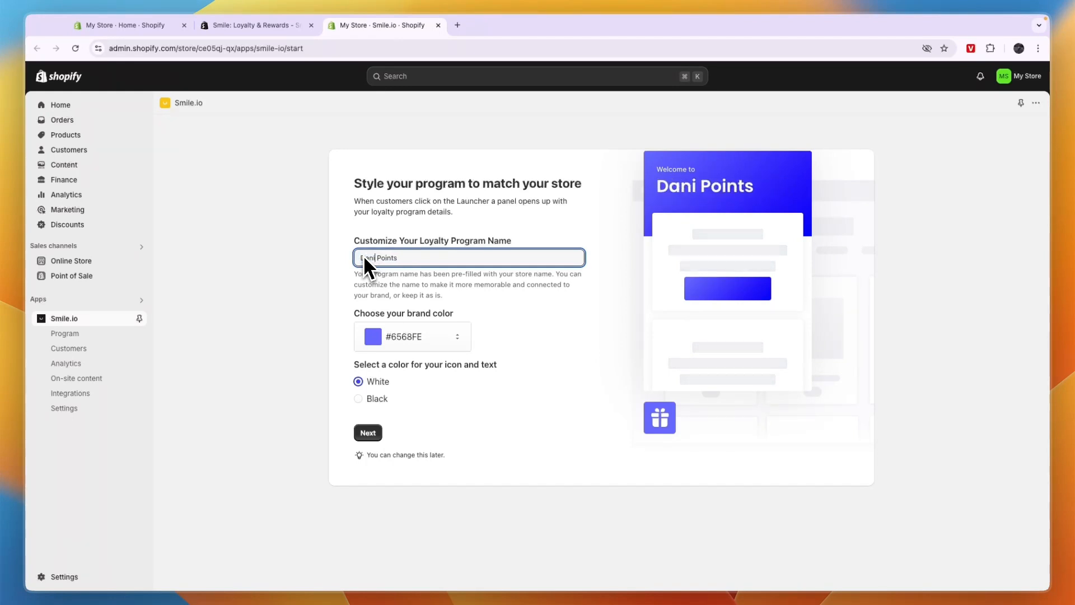
left_click(347, 364)
- Change the loyalty program's brand color to the muted green #69a296
left_click(396, 348)
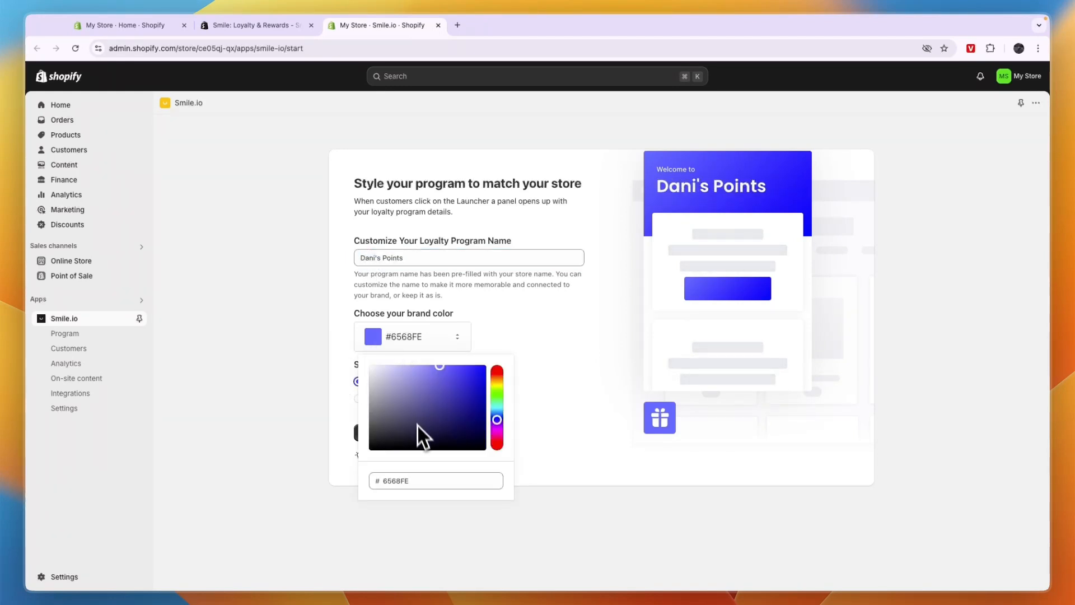
left_click(397, 482)
double_click(397, 482)
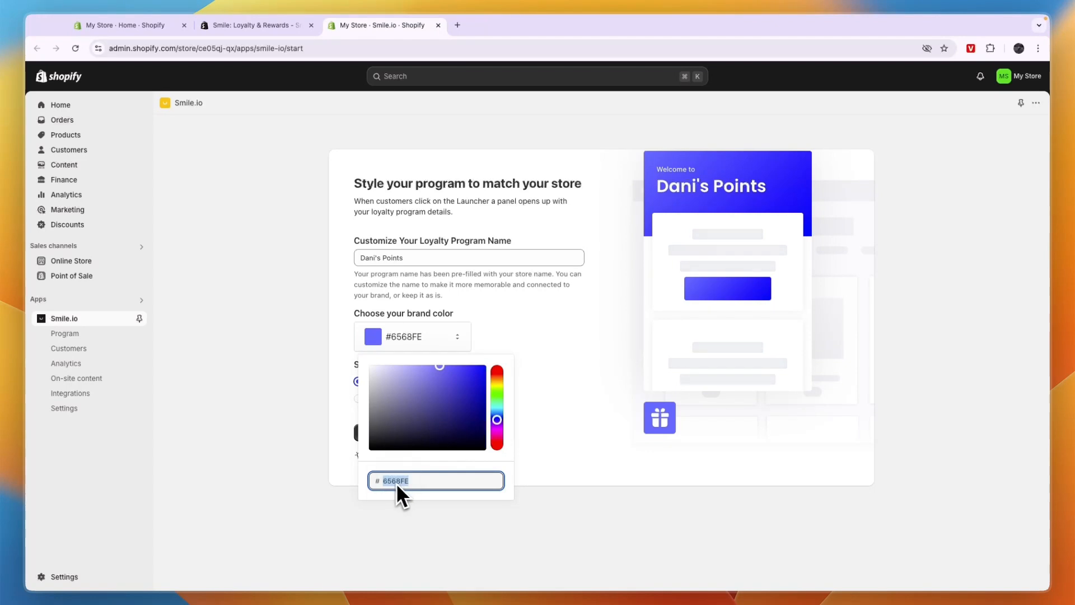
type("65fed5")
mouse_move(420, 413)
left_mouse_down()
mouse_move(407, 402)
mouse_move(411, 410)
left_mouse_up()
left_click(496, 338)
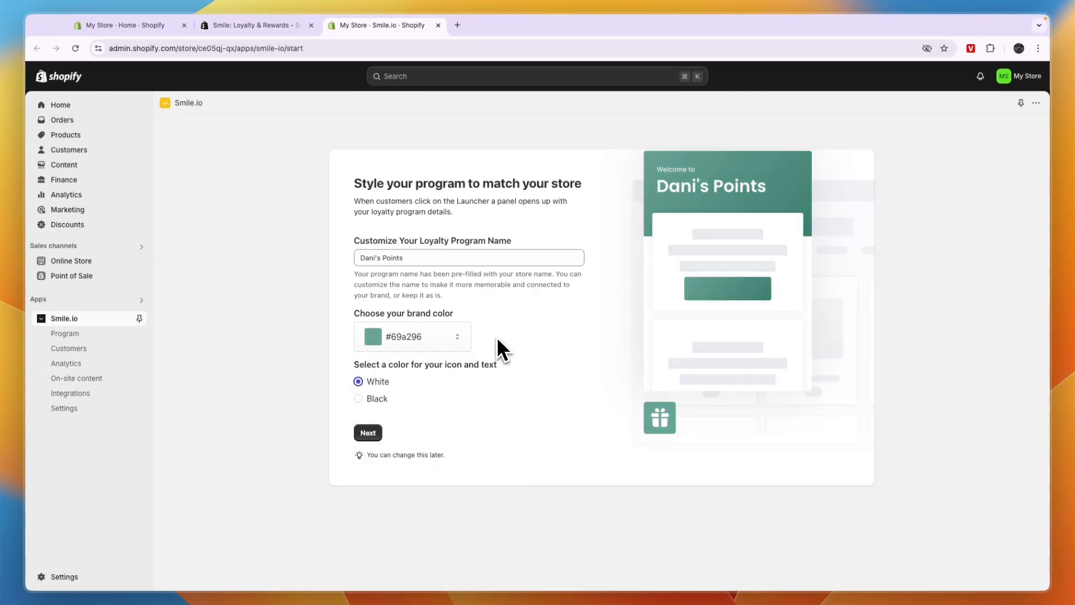
- Choose White as the color for the icon and text, and continue to the launch summary
left_click_drag(354, 365, 554, 365)
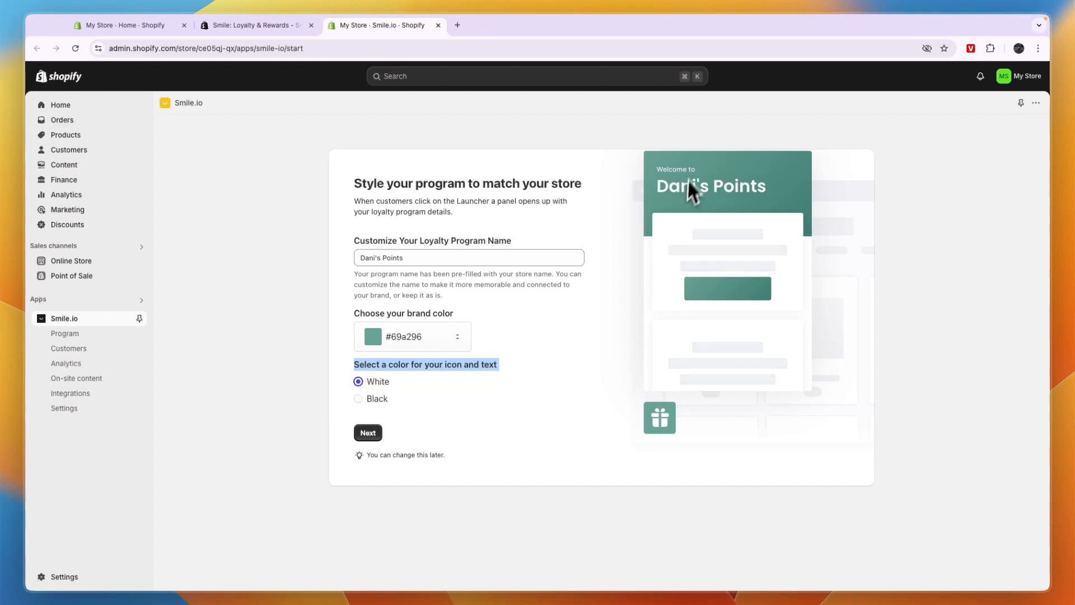
left_click(370, 398)
left_click(369, 384)
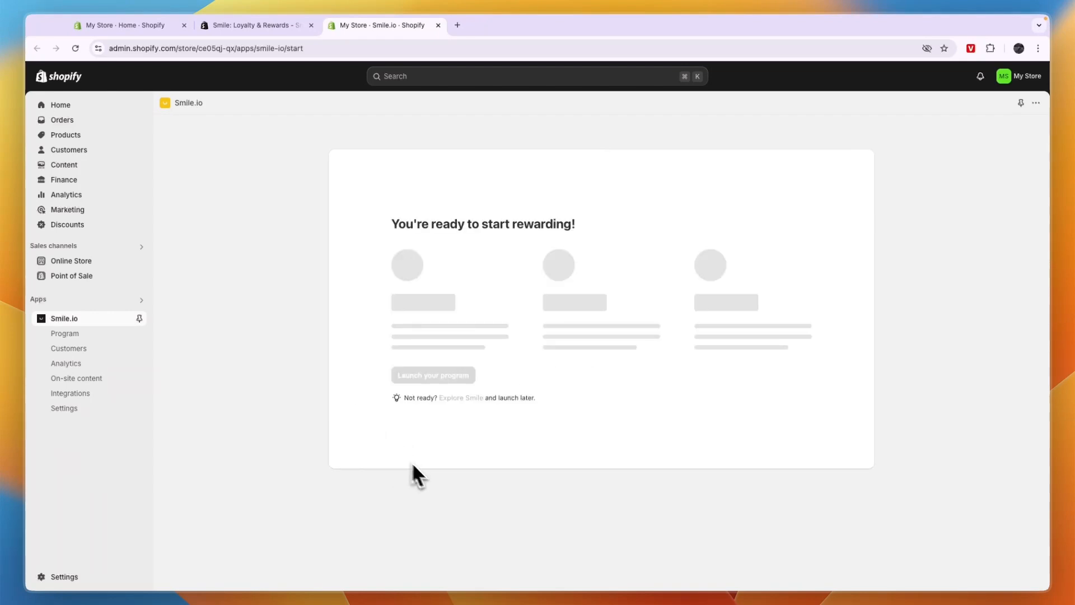
- Review the launch summary on earning points, the store button and email notifications, and launch the loyalty program
left_click_drag(395, 222, 617, 232)
left_click(616, 234)
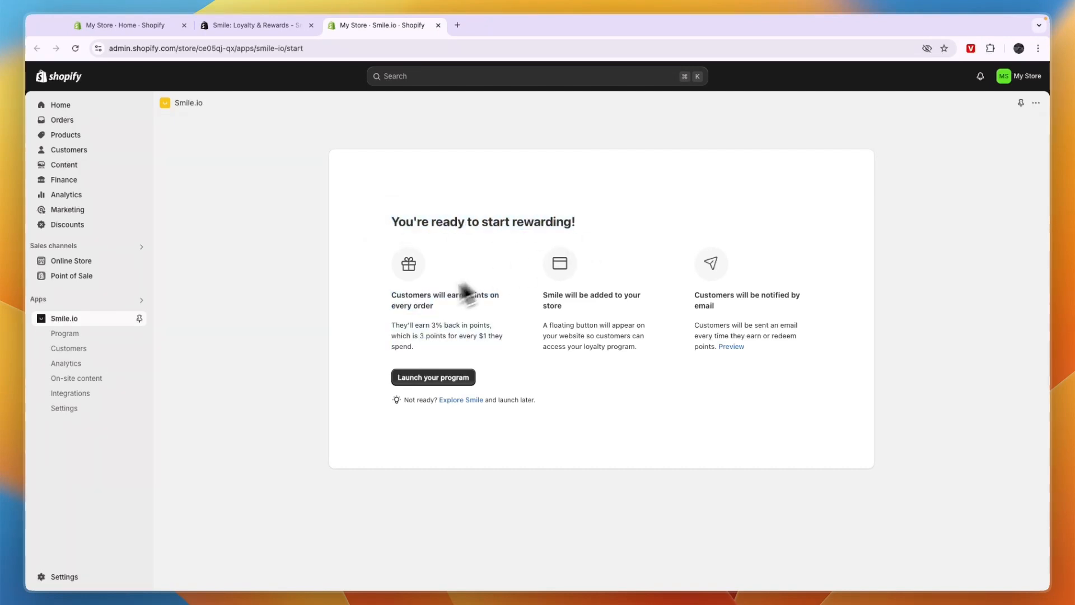
triple_click(395, 304)
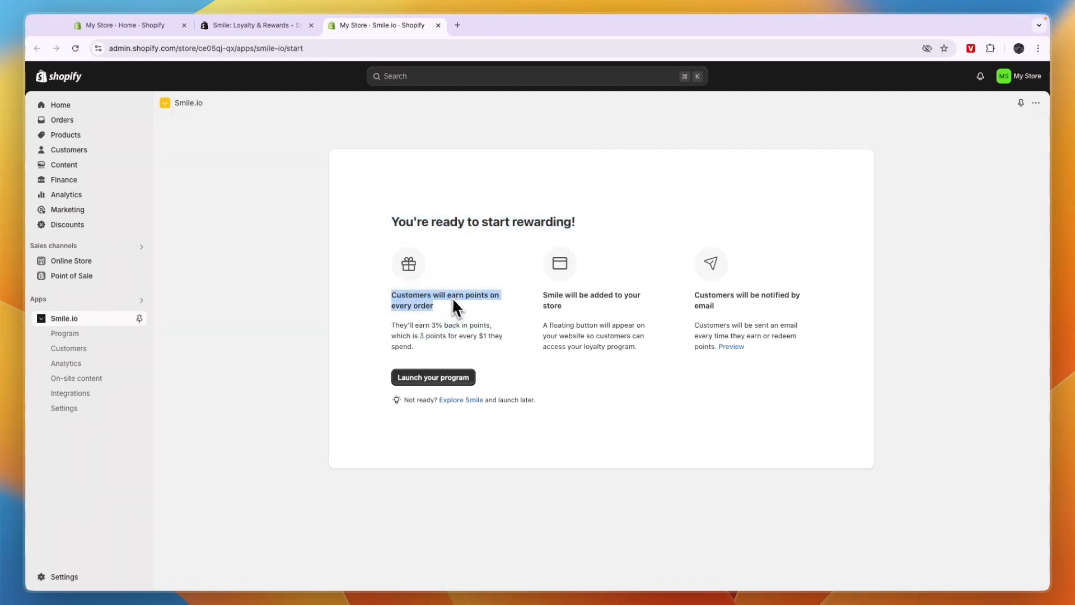
triple_click(546, 298)
left_click_drag(694, 297, 767, 308)
left_click(767, 309)
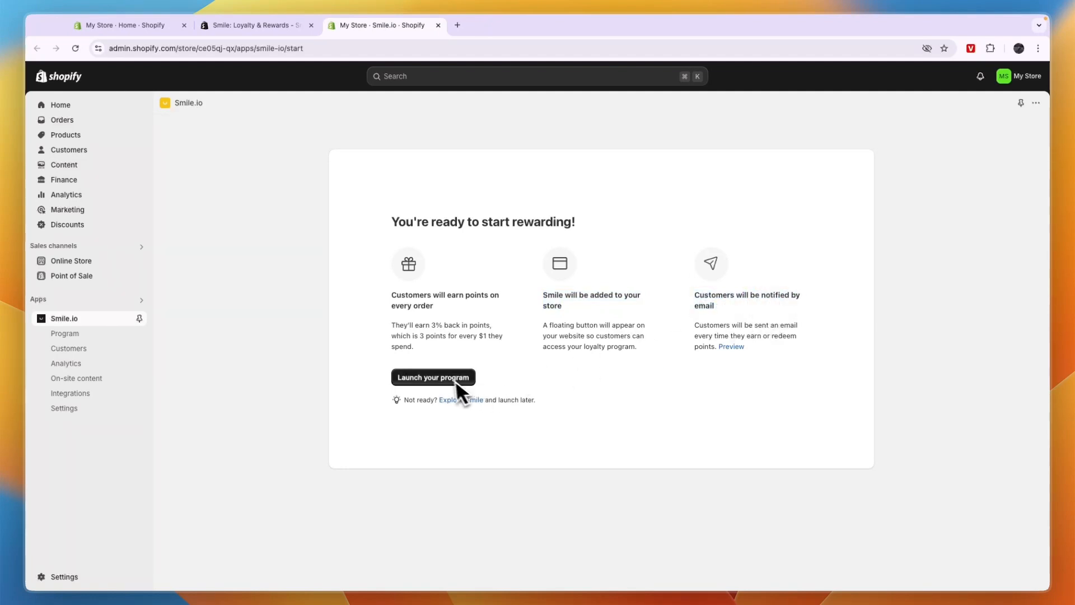
left_click(431, 377)
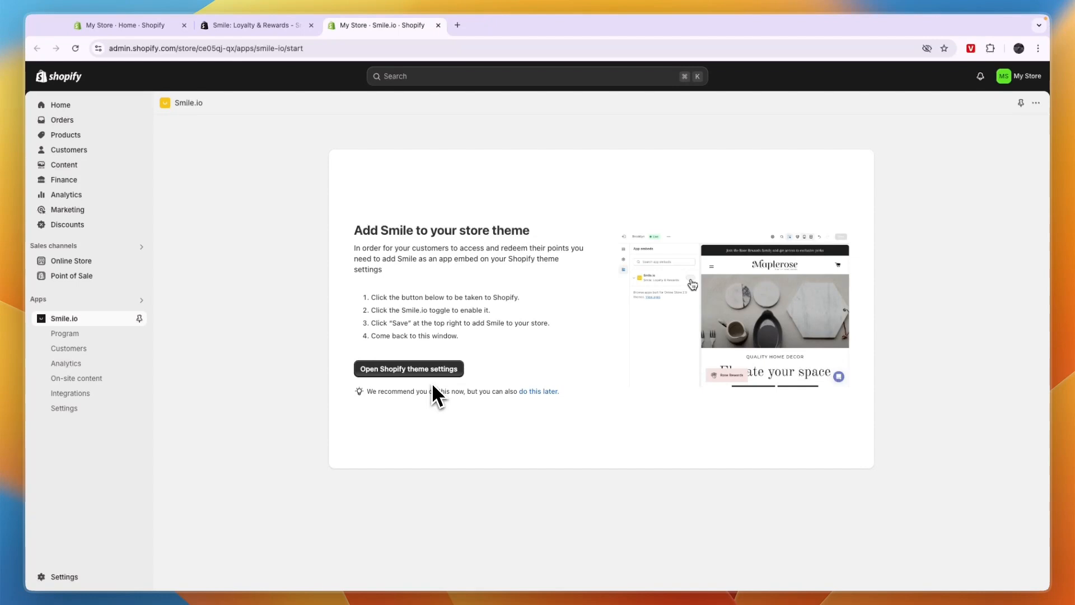
- Enable the Smile.io app embed in the Dawn theme settings, save the theme and close the theme editor
left_click(429, 371)
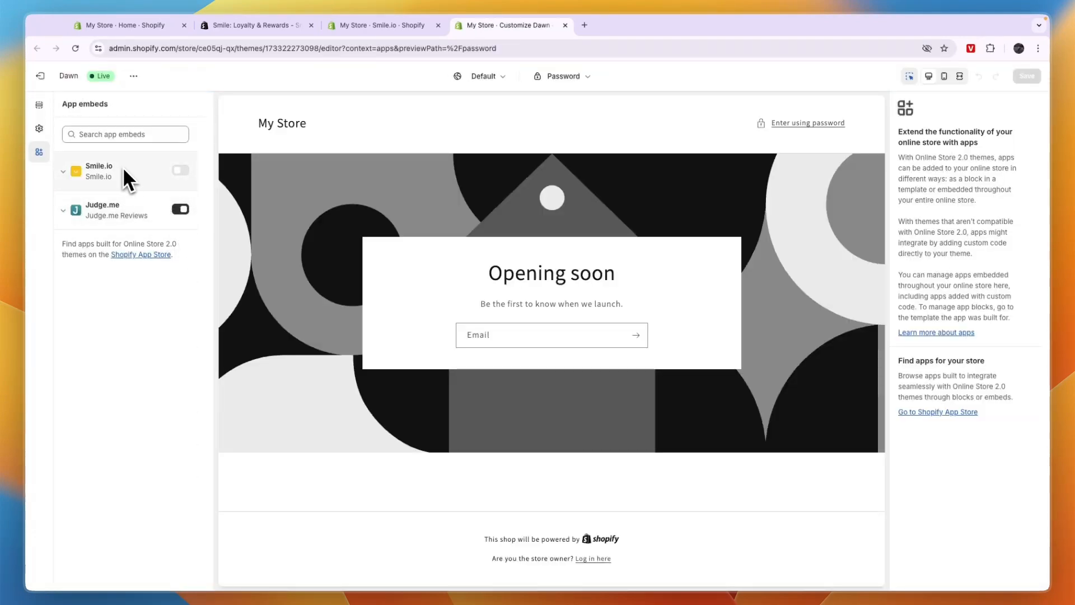
left_click(180, 169)
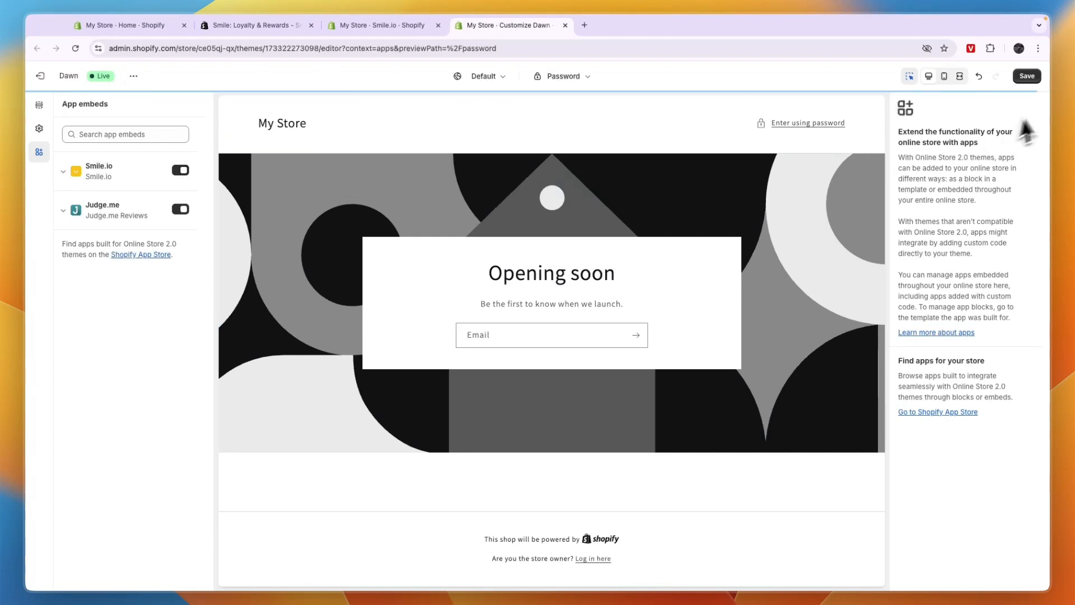
left_click(1027, 76)
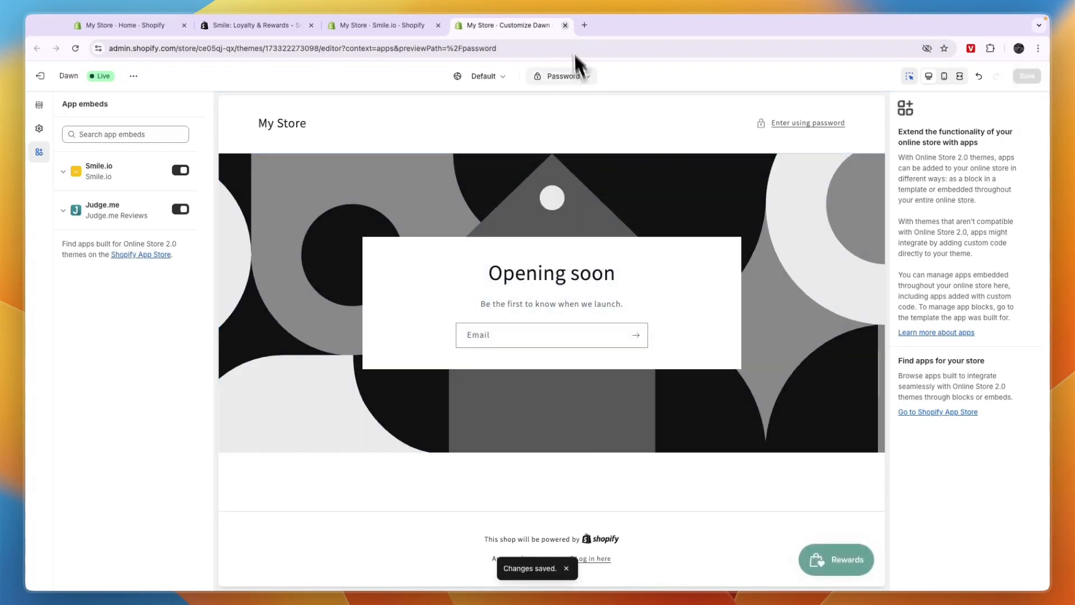
left_click(565, 25)
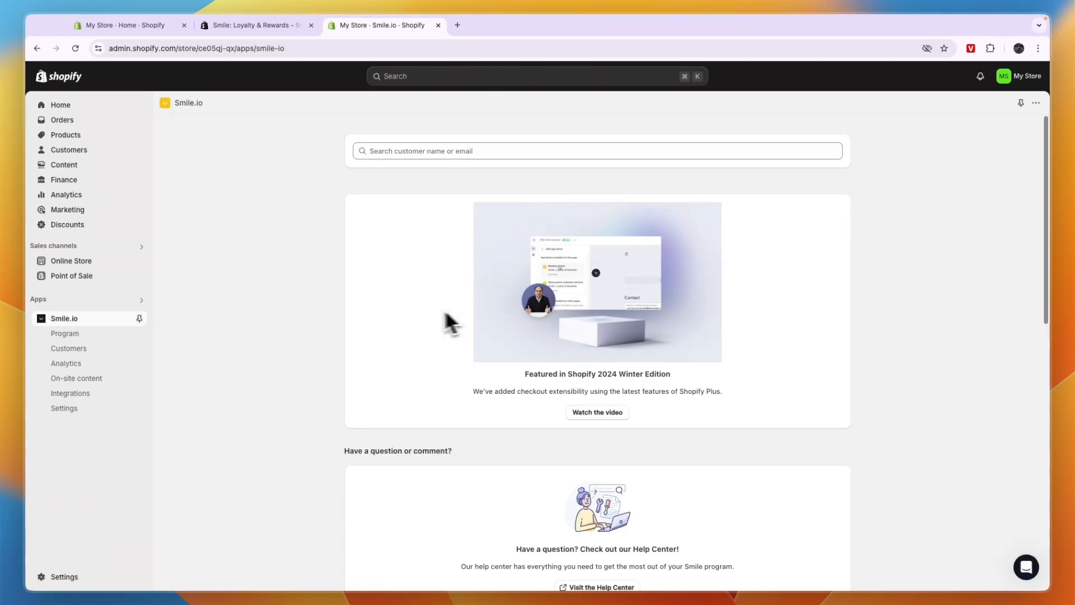
- Examine the preview of upcoming loyalty milestones on the Smile.io home page: first customer earns, first customer redeems and repeat order placed
scroll(446, 314, "down", 4)
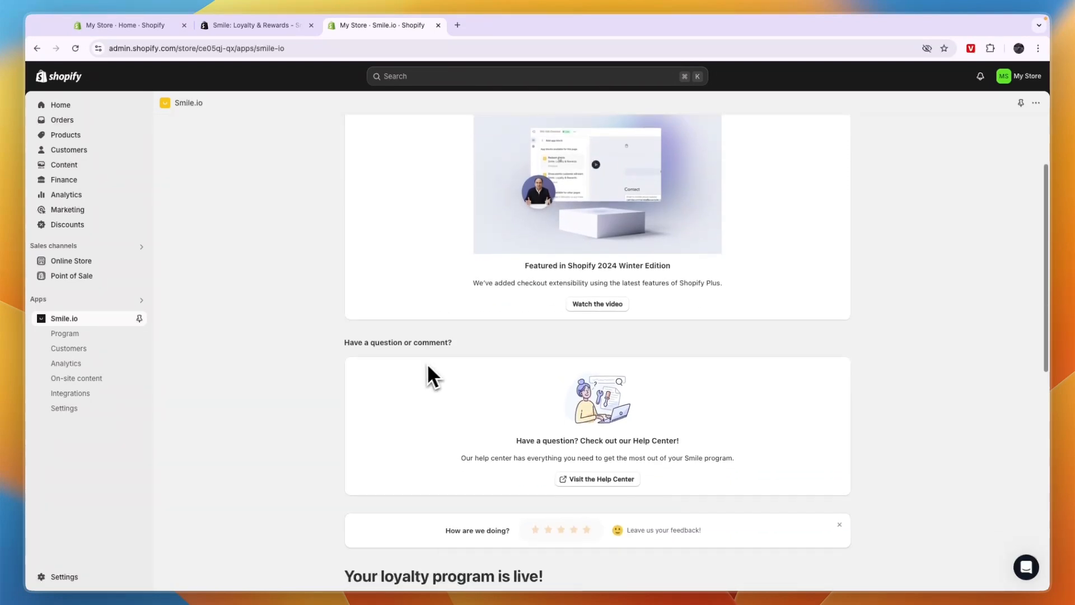
scroll(428, 367, "down", 5)
scroll(354, 367, "up", 3)
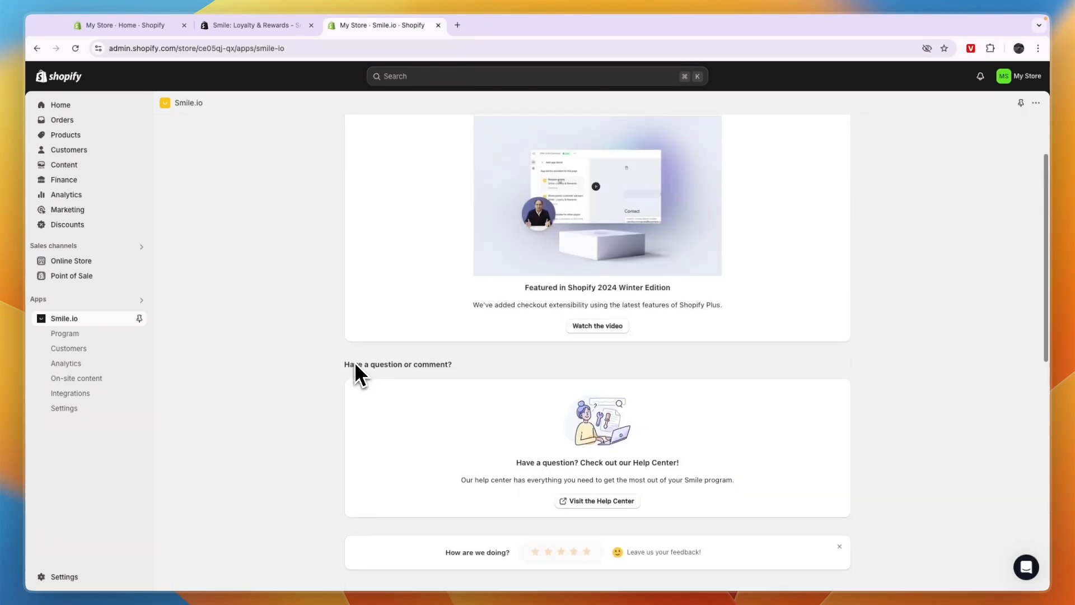
scroll(353, 358, "down", 5)
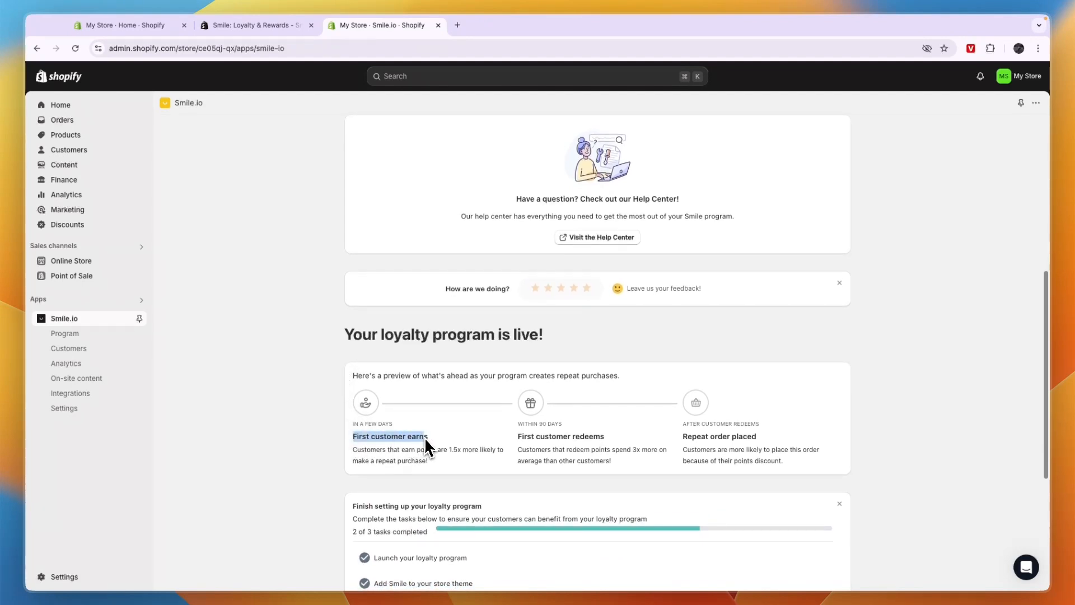
left_click_drag(359, 455, 604, 444)
left_click(471, 458)
left_click(583, 444)
left_click(558, 458)
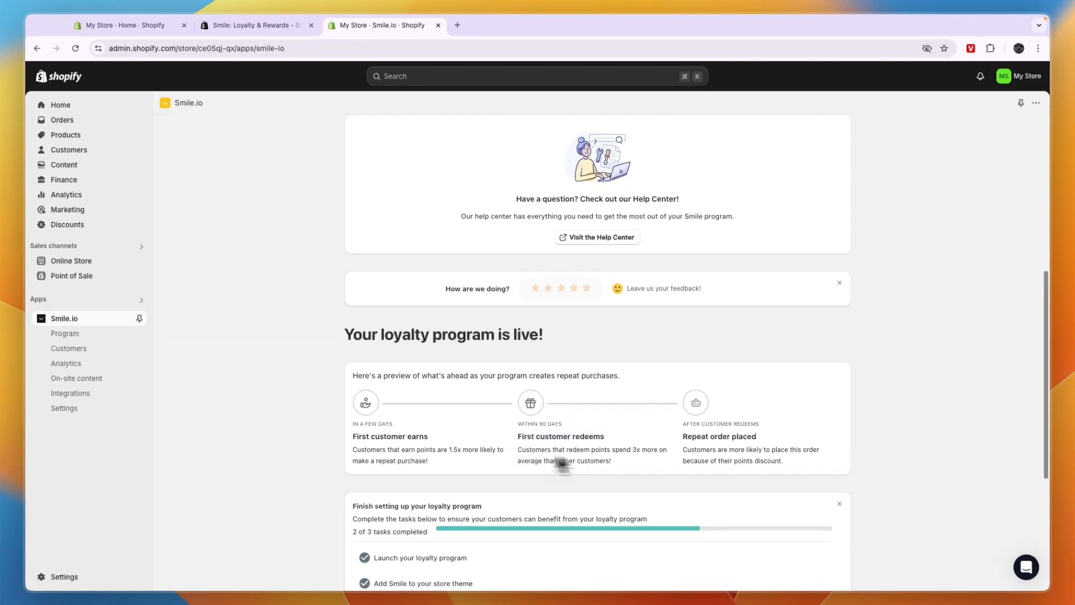
left_click_drag(650, 451, 647, 458)
left_click(618, 465)
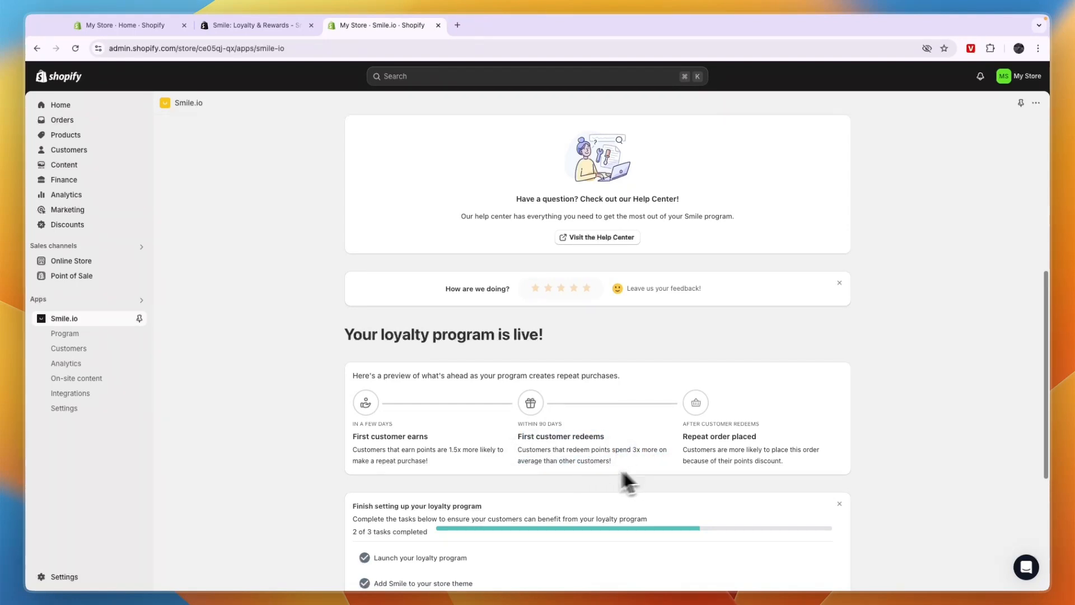
left_click_drag(686, 425, 781, 436)
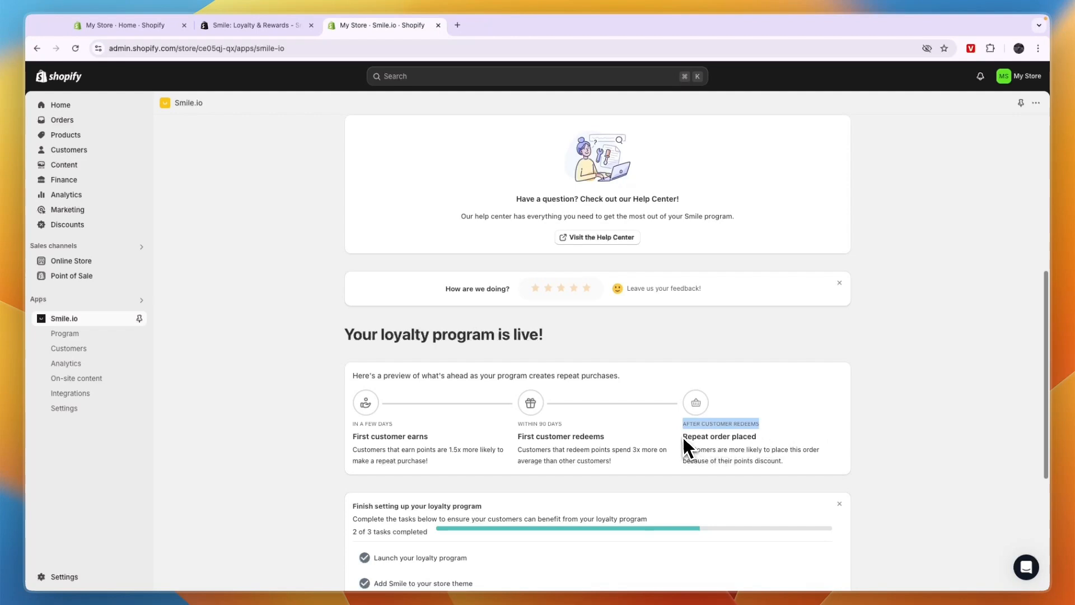
left_click_drag(683, 437, 745, 442)
left_click(692, 456)
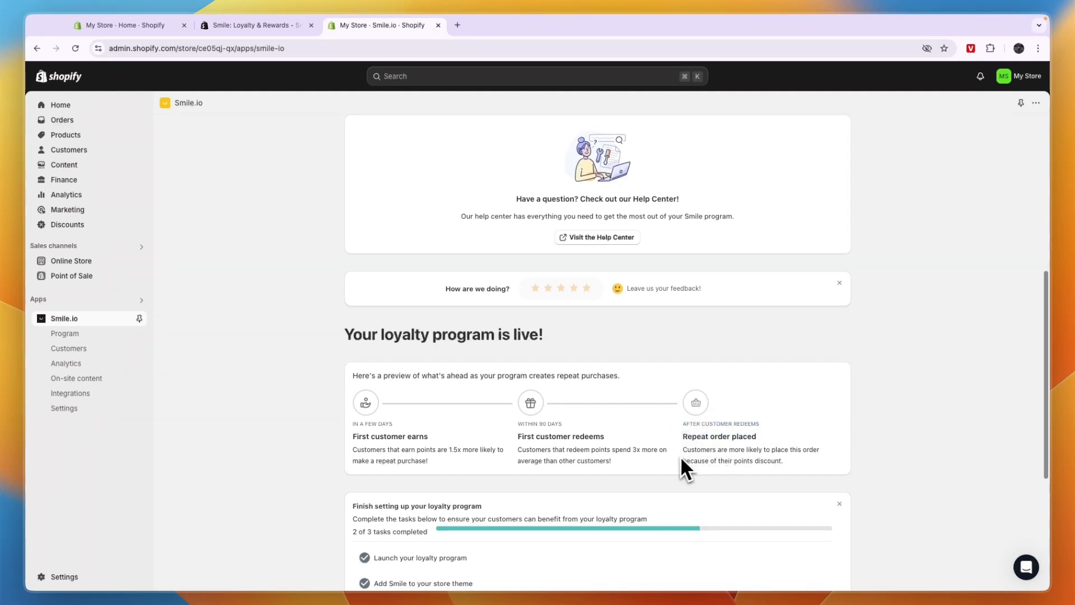
- Open the plan choice from the remaining setup tasks and compare the Starter, Growth and Plus plans
scroll(627, 450, "down", 3)
scroll(528, 439, "down", 3)
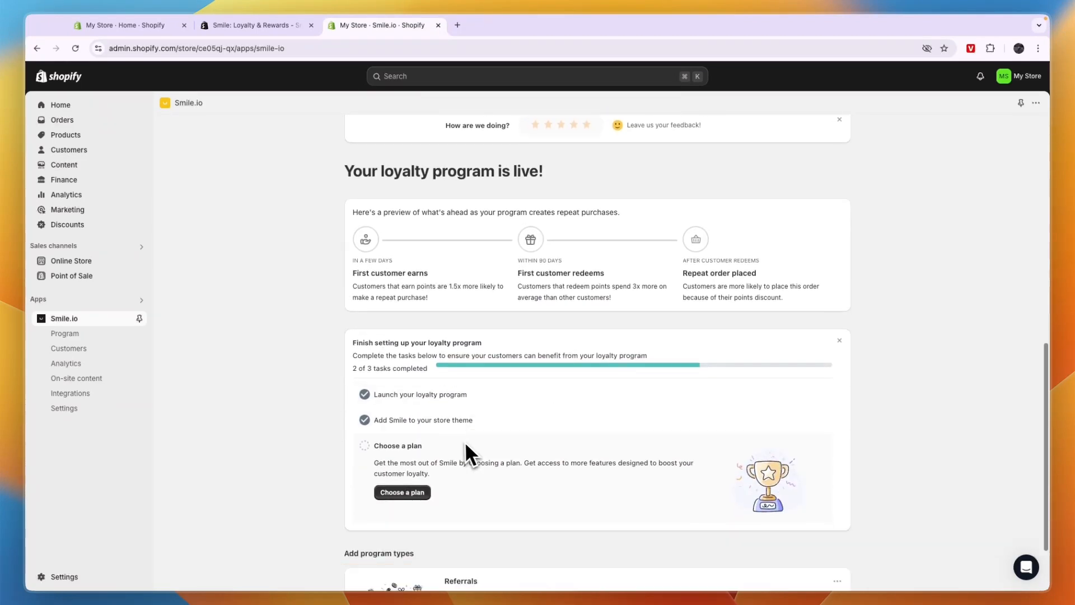
left_click(387, 488)
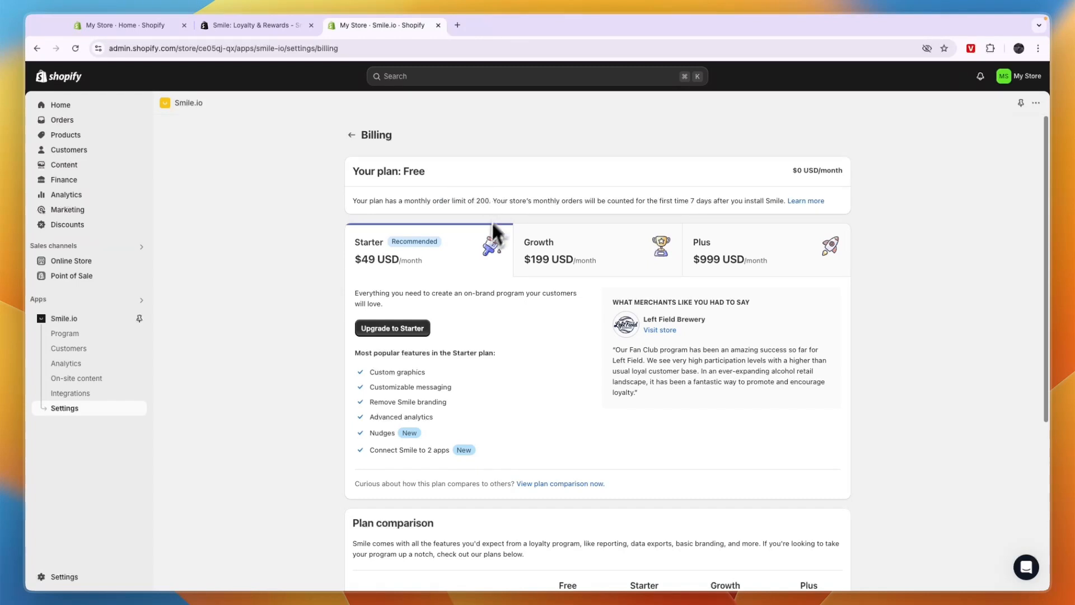
left_click(539, 264)
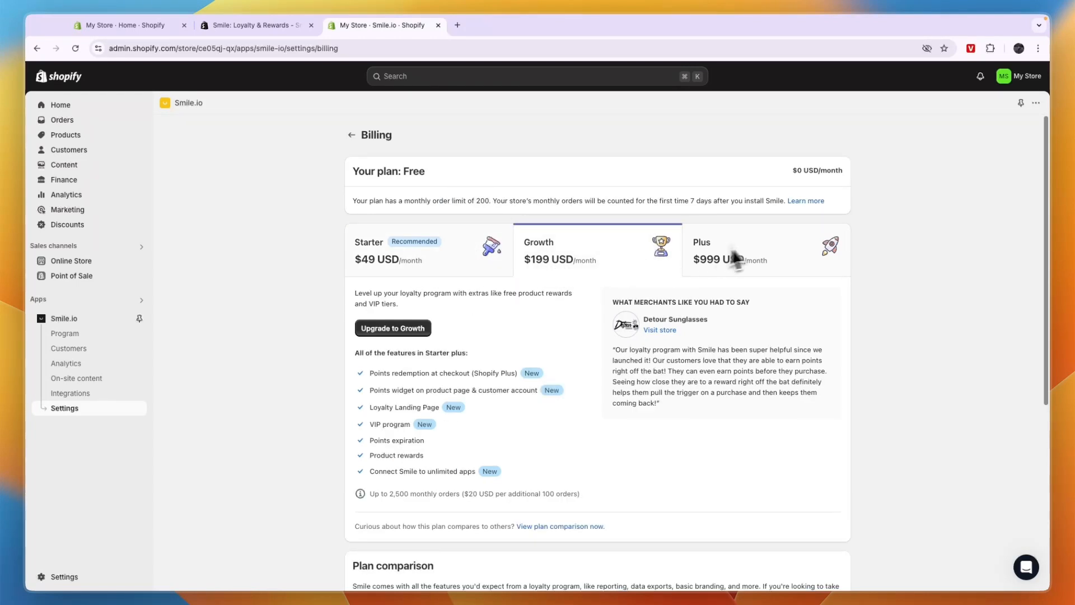
left_click(730, 247)
left_click(422, 245)
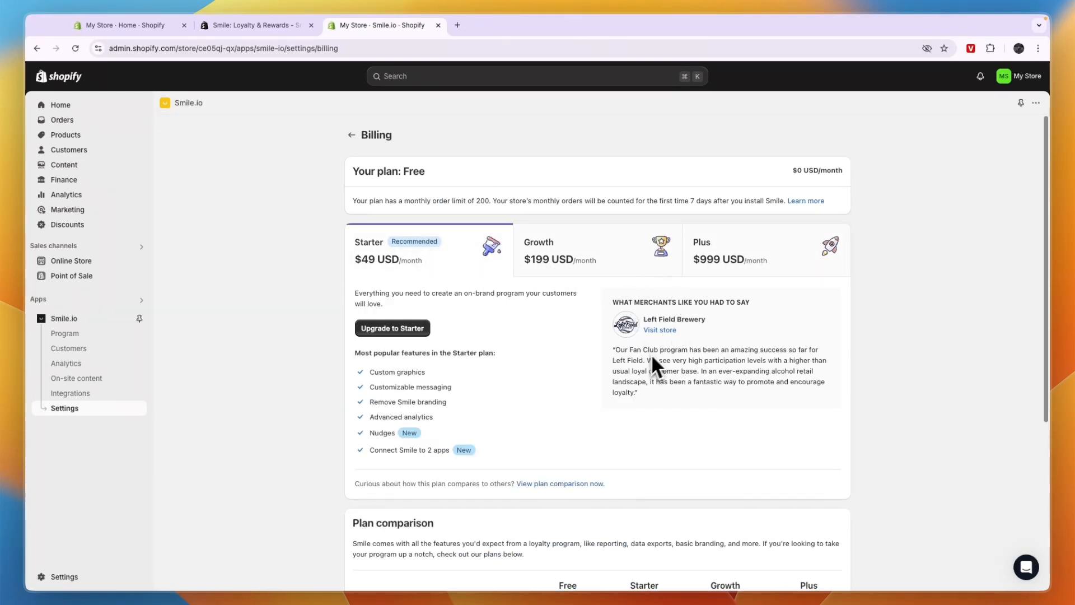
left_click(589, 261)
left_click(759, 269)
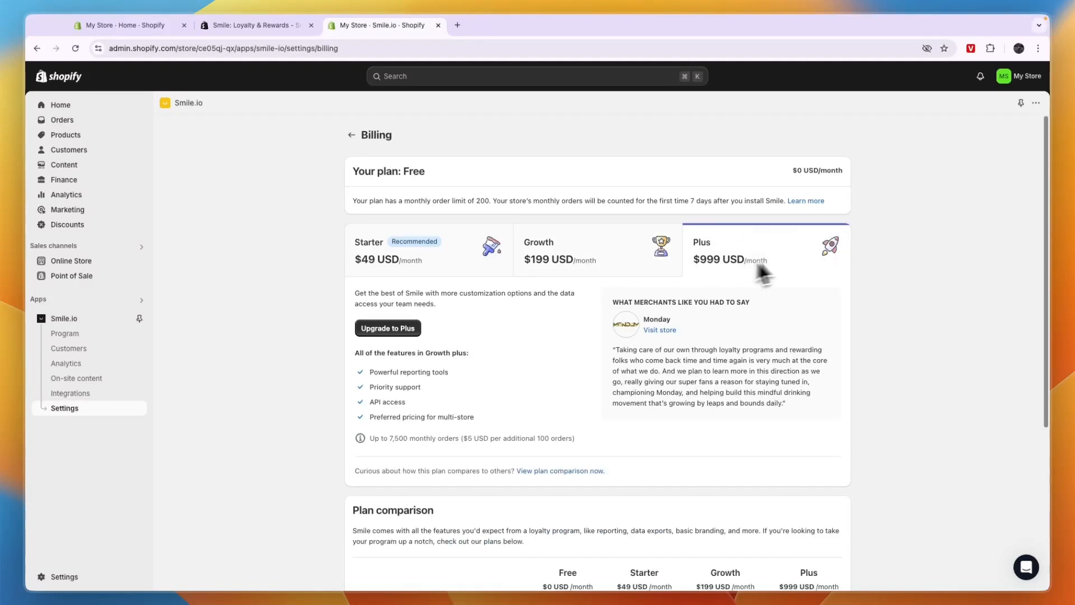
- Visit the Monday store featured in the Plus plan testimonial, look over its home page and dismiss the sign-up pop-up
left_click(661, 330)
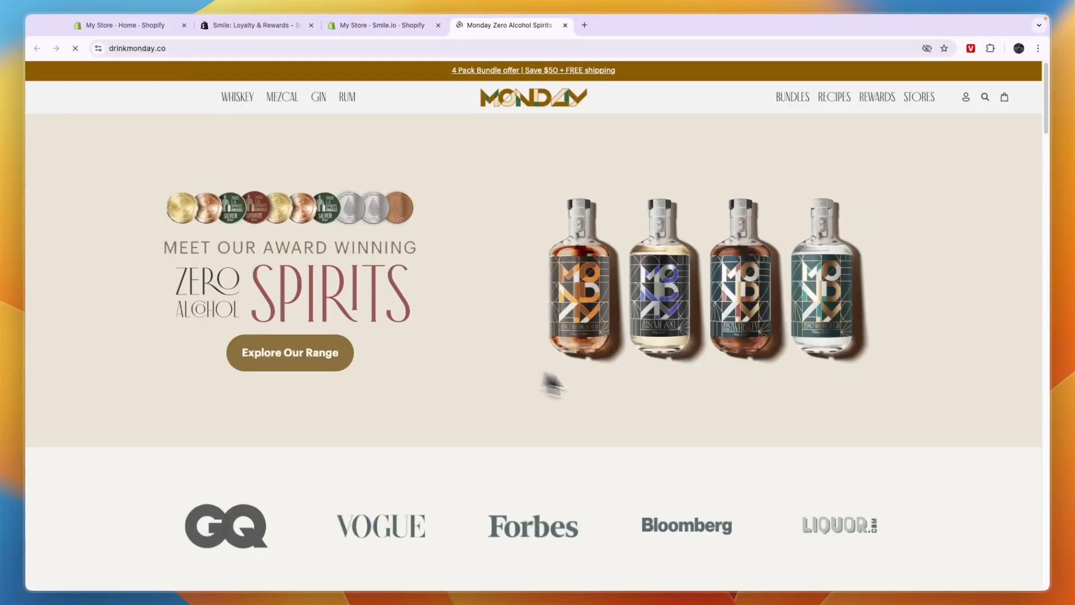
scroll(467, 414, "down", 10)
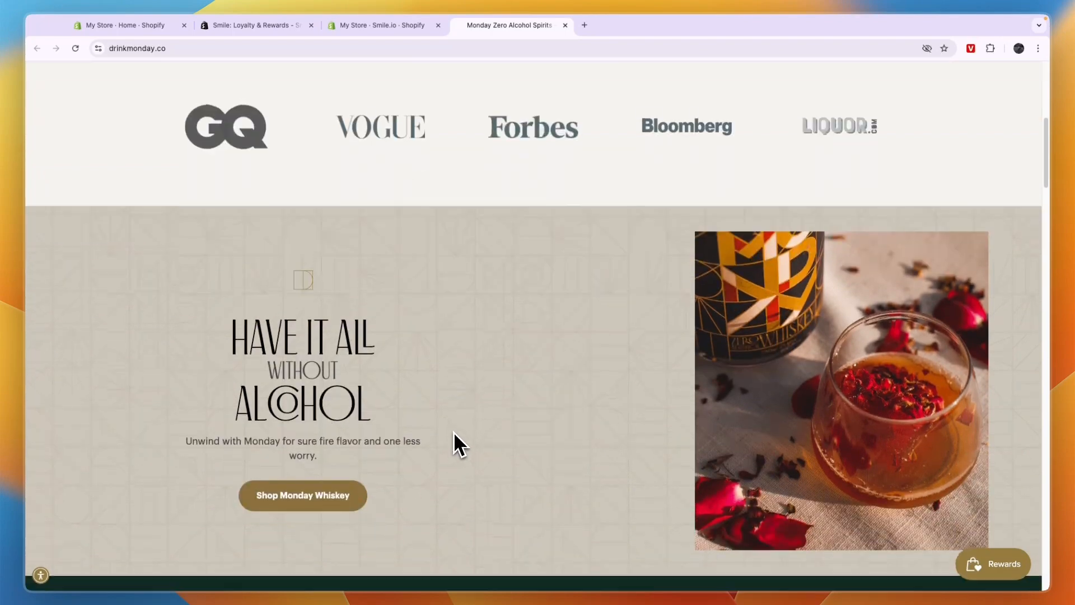
scroll(432, 443, "up", 10)
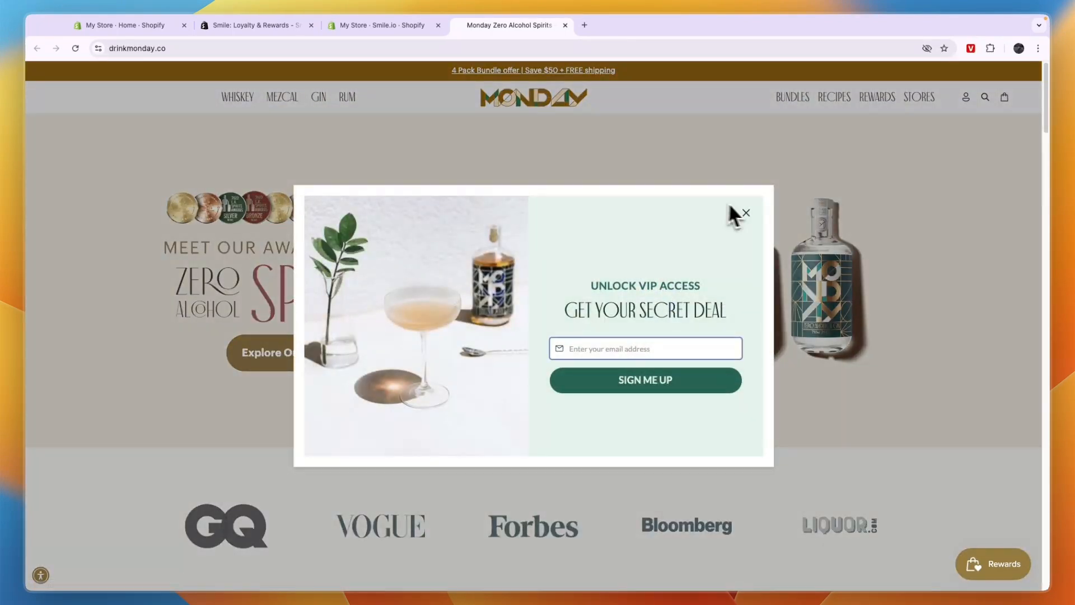
left_click(743, 209)
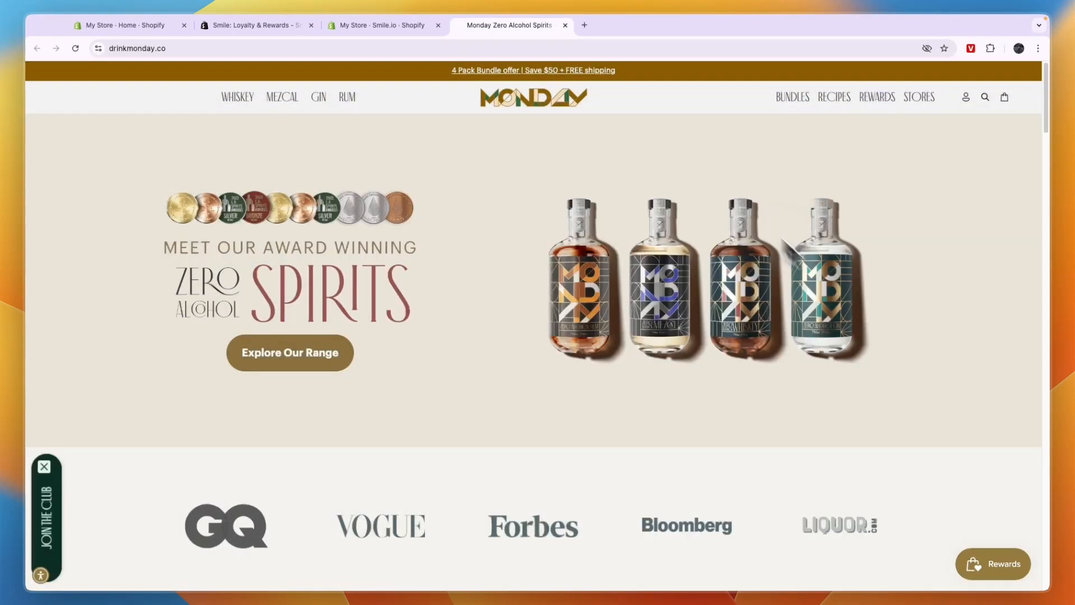
- Open the rewards panel on the Monday store and examine its membership and Monday Points sections
left_click(972, 557)
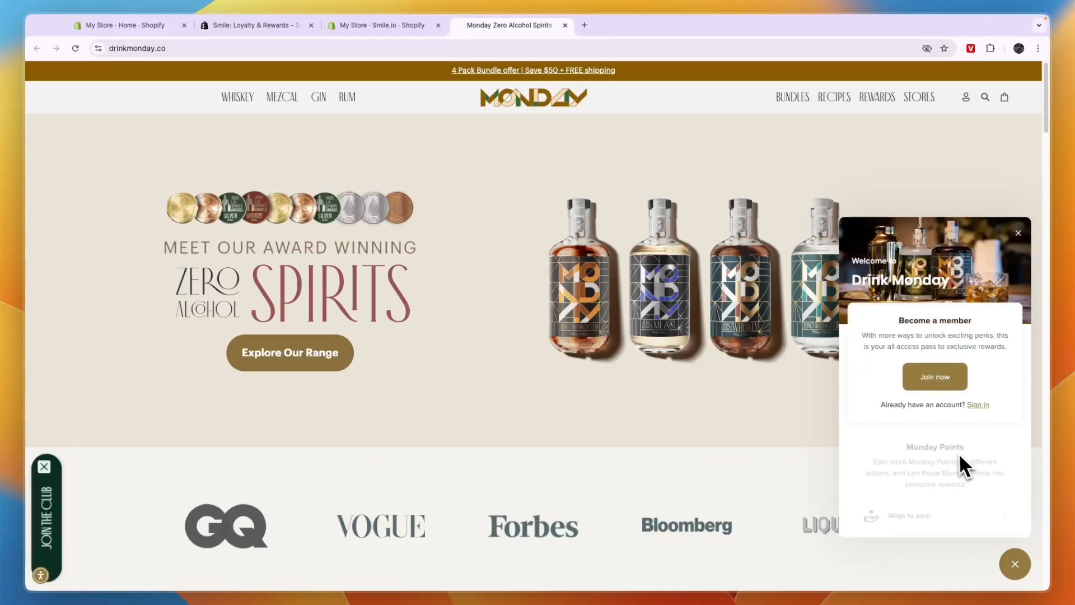
scroll(918, 392, "down", 3)
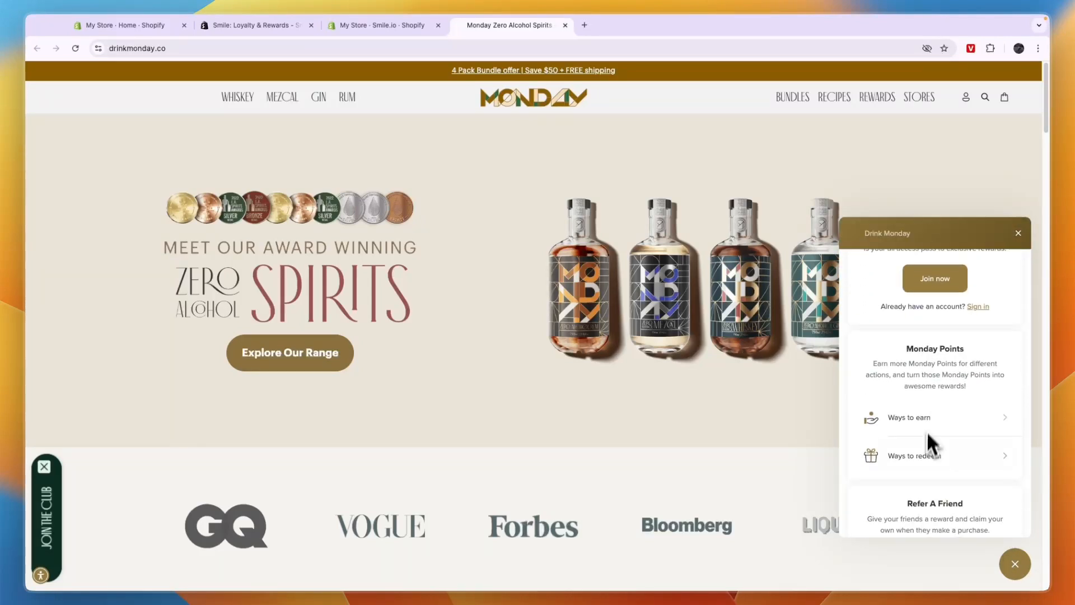
triple_click(926, 345)
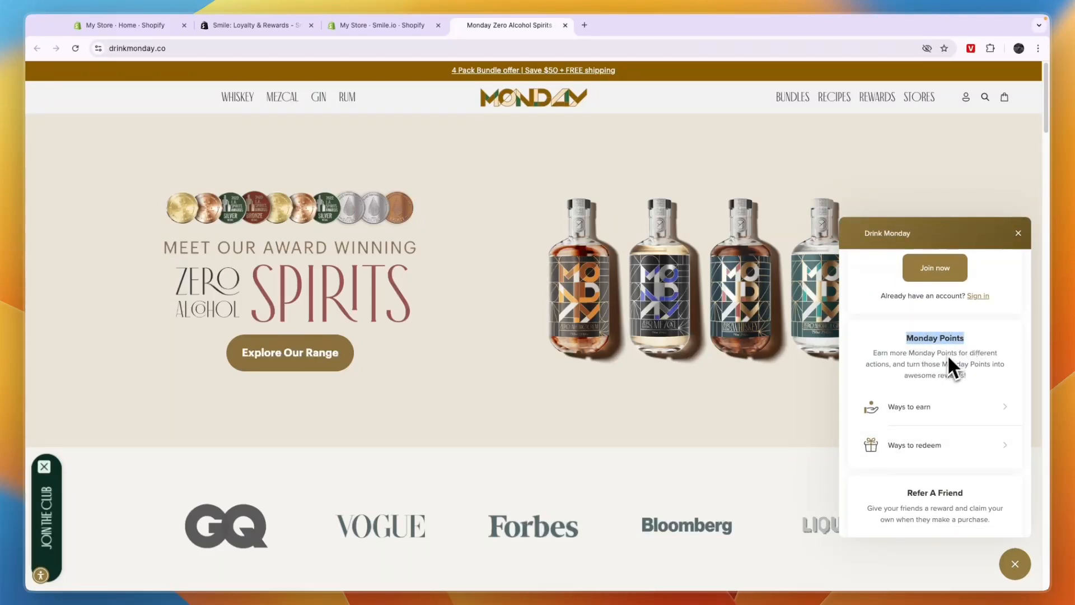
scroll(931, 388, "down", 2)
scroll(948, 353, "up", 5)
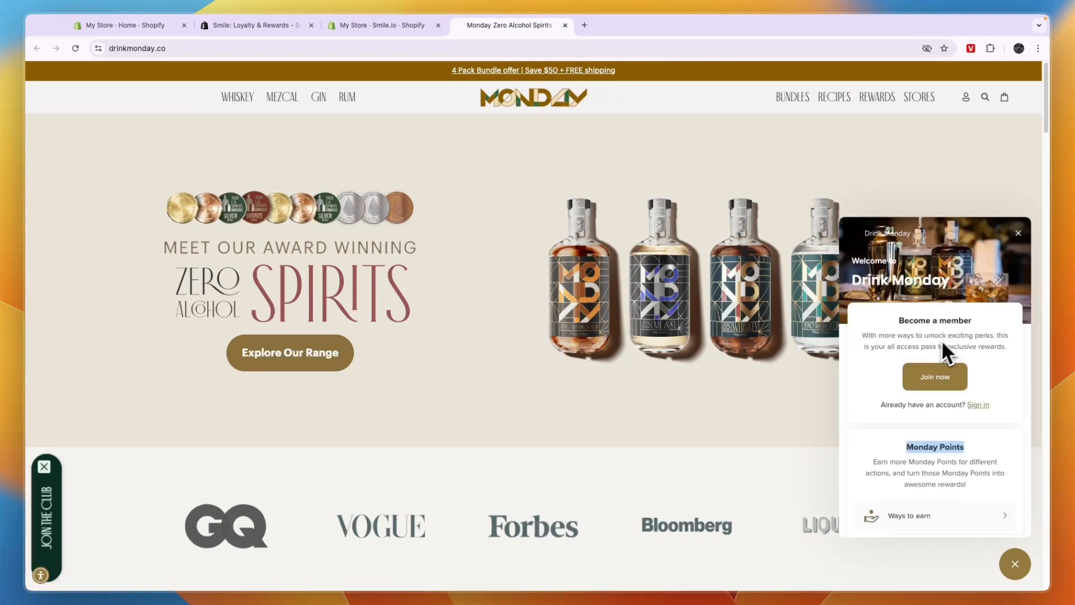
scroll(929, 440, "down", 4)
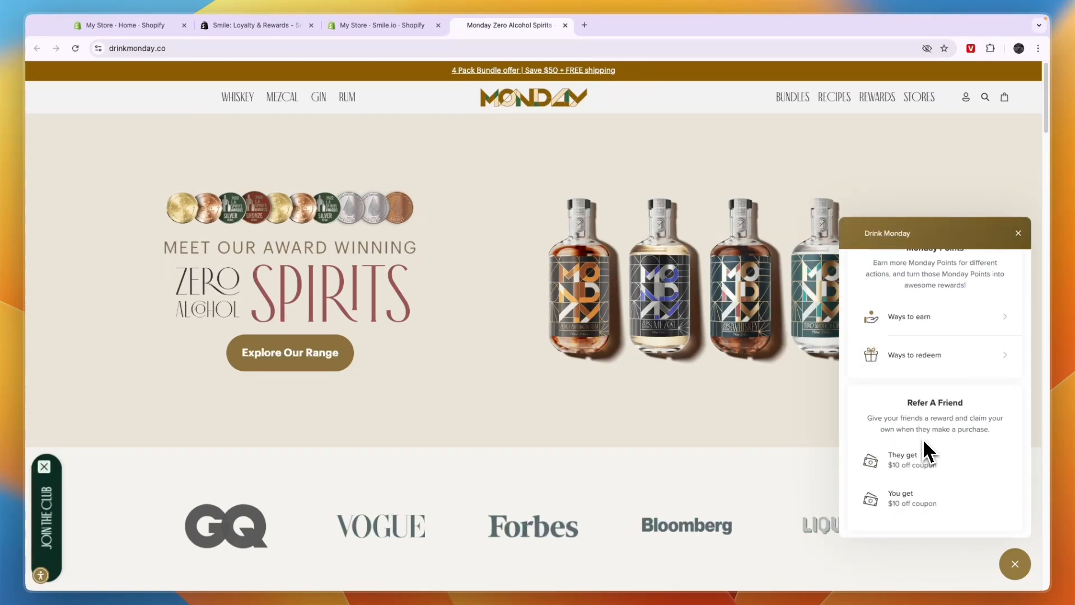
- Examine the coupons offered to friends and referrers in the panel's Refer A Friend section
triple_click(899, 459)
left_click_drag(912, 466, 955, 505)
left_click(957, 505)
left_click_drag(868, 417, 953, 501)
left_click(953, 500)
left_click(1024, 290)
- Return to Smile.io in the Shopify admin and review the points program's rule for placing an order
left_click(395, 21)
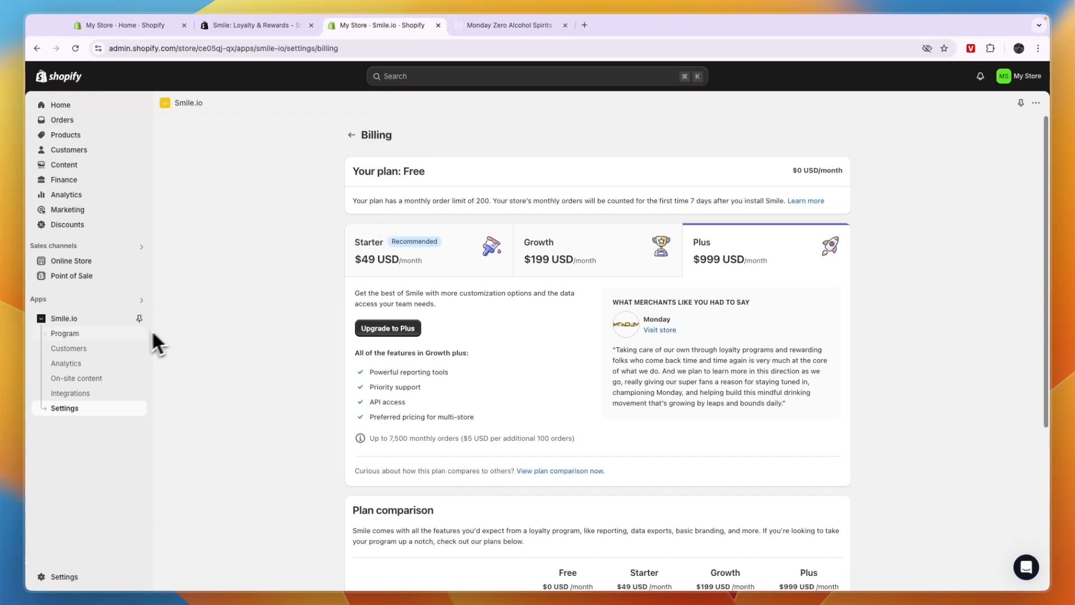
left_click(102, 339)
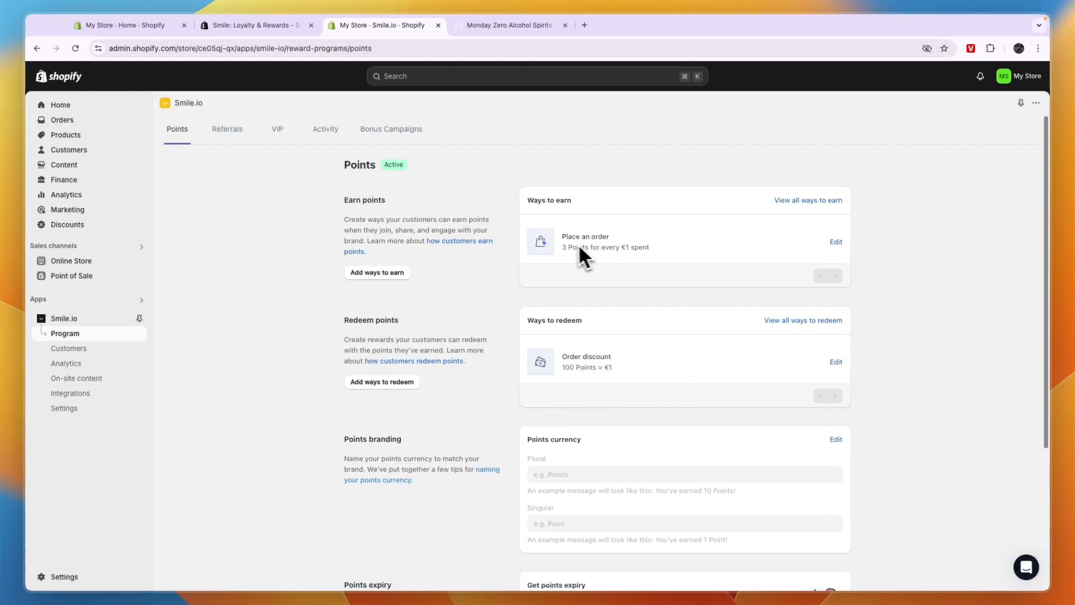
left_click_drag(567, 256, 663, 259)
left_click(646, 277)
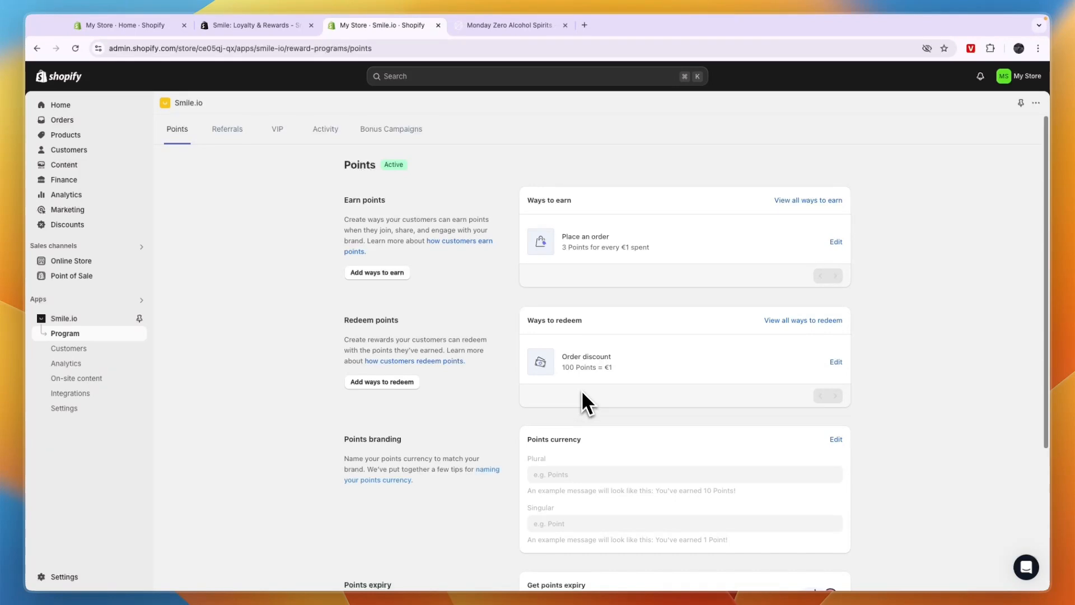
- Review the referring customer and referred friend rewards, and activate the referrals program
left_click(221, 131)
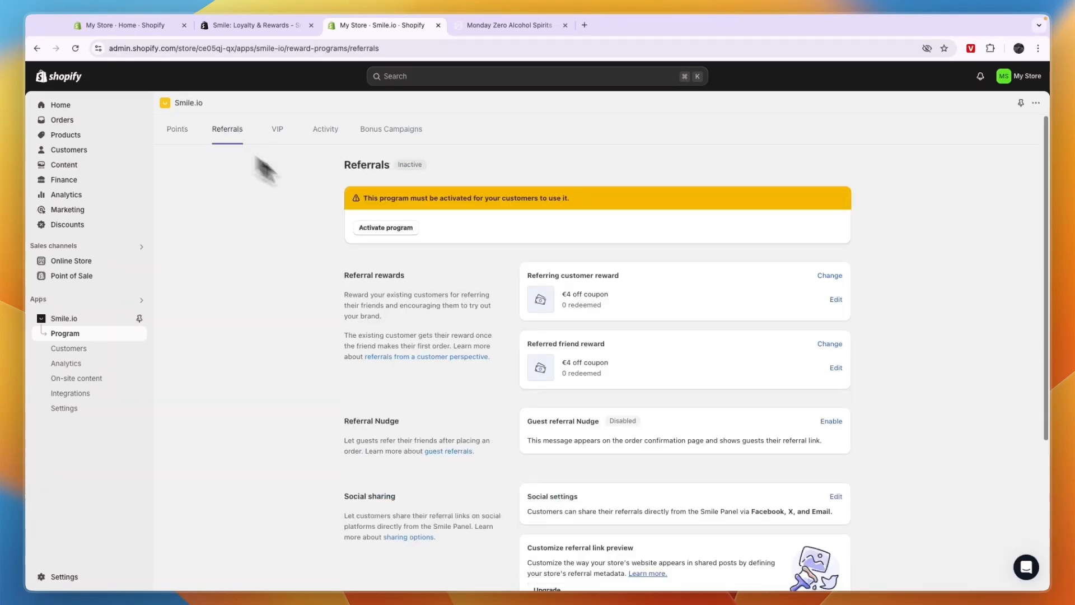
scroll(746, 323, "down", 1)
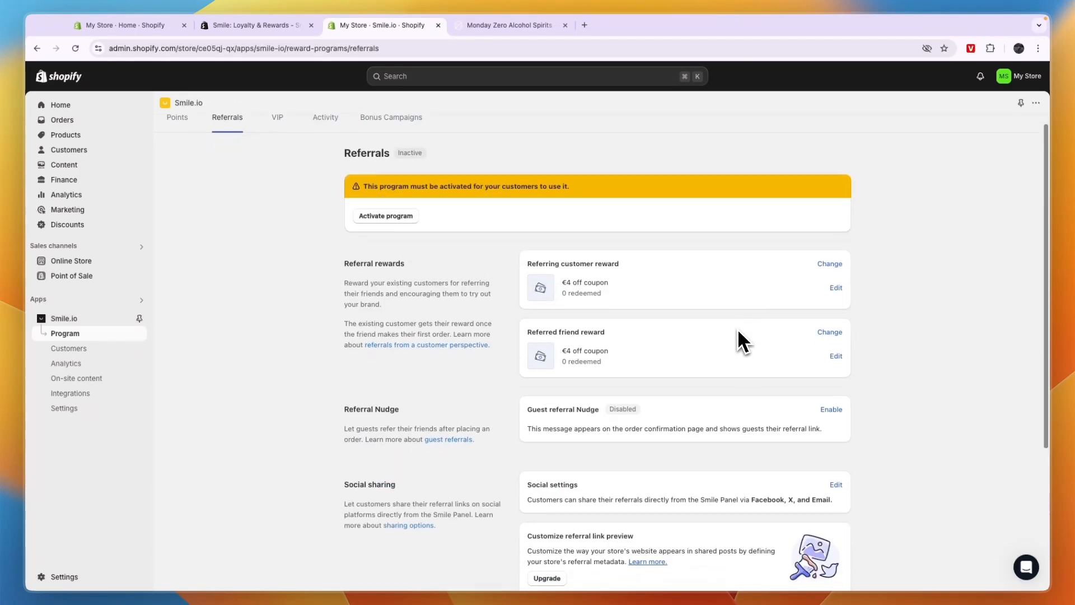
left_click_drag(529, 275, 640, 277)
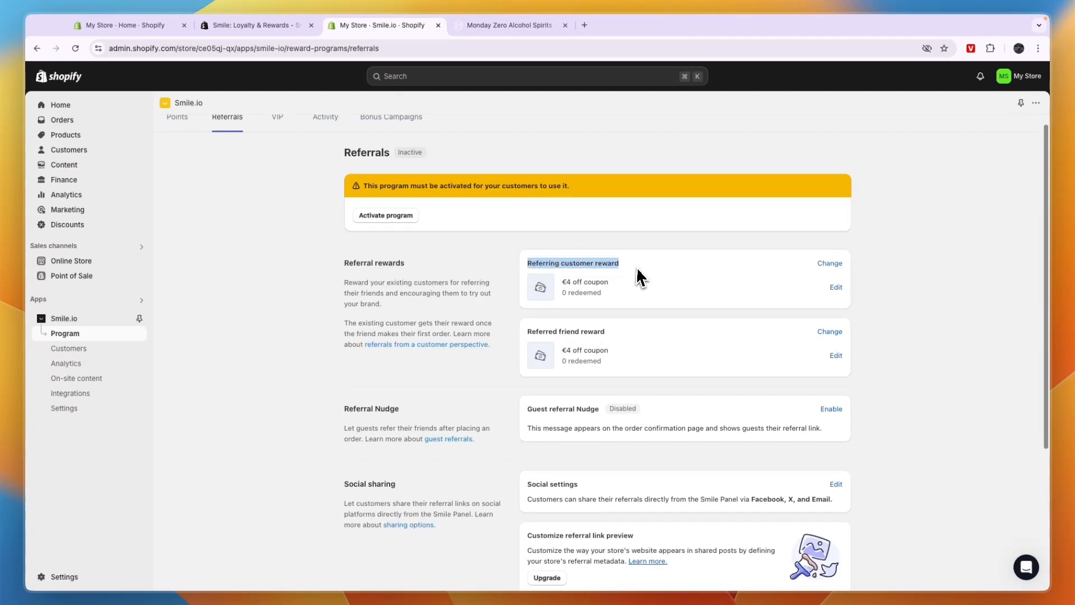
left_click_drag(563, 281, 618, 295)
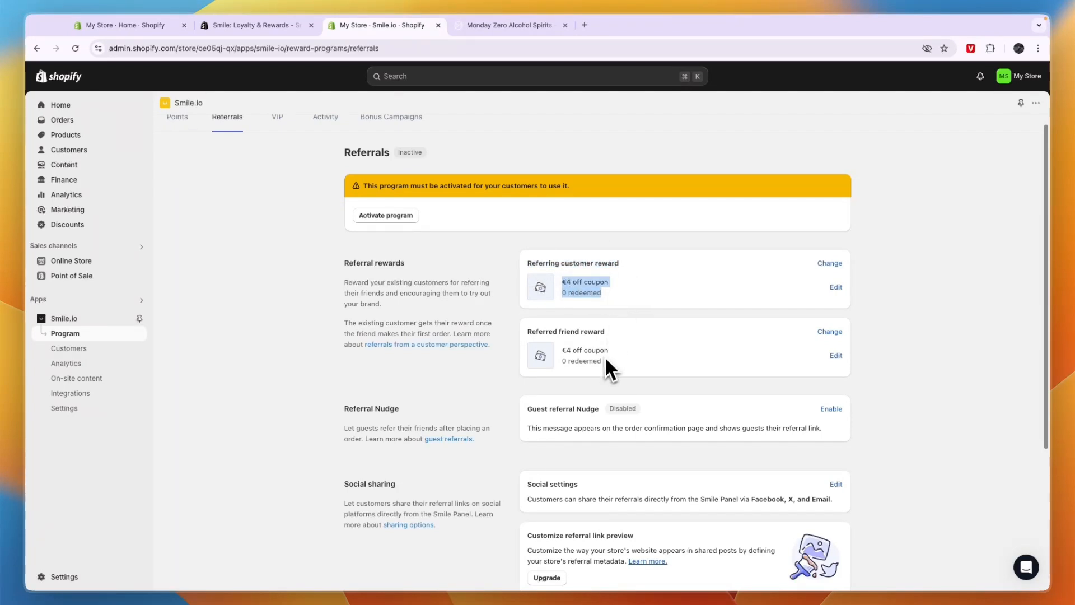
left_click_drag(529, 336, 620, 338)
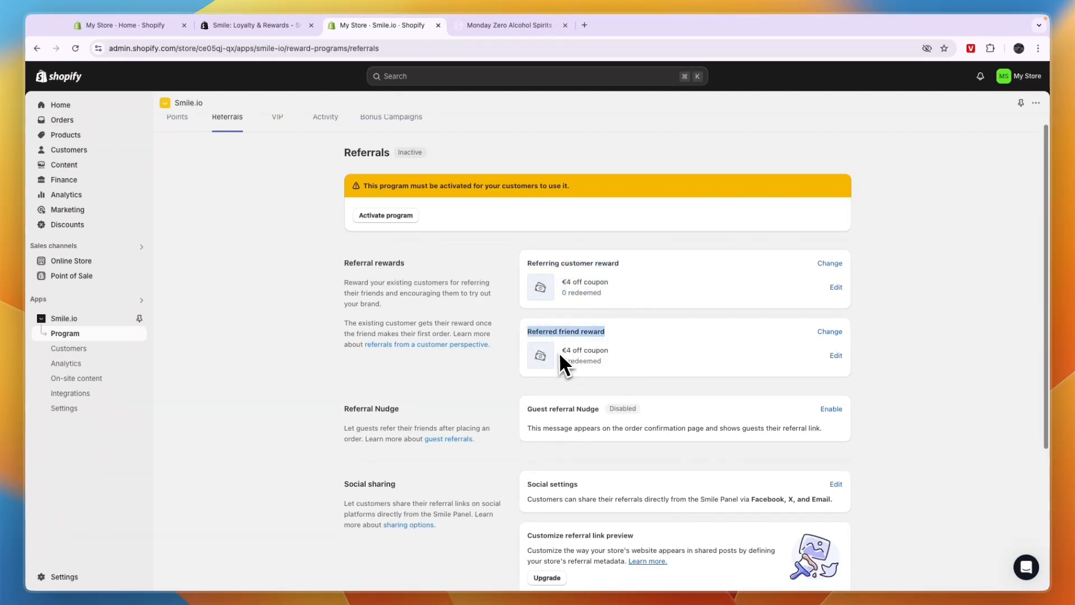
left_click_drag(558, 351, 643, 370)
left_click(641, 371)
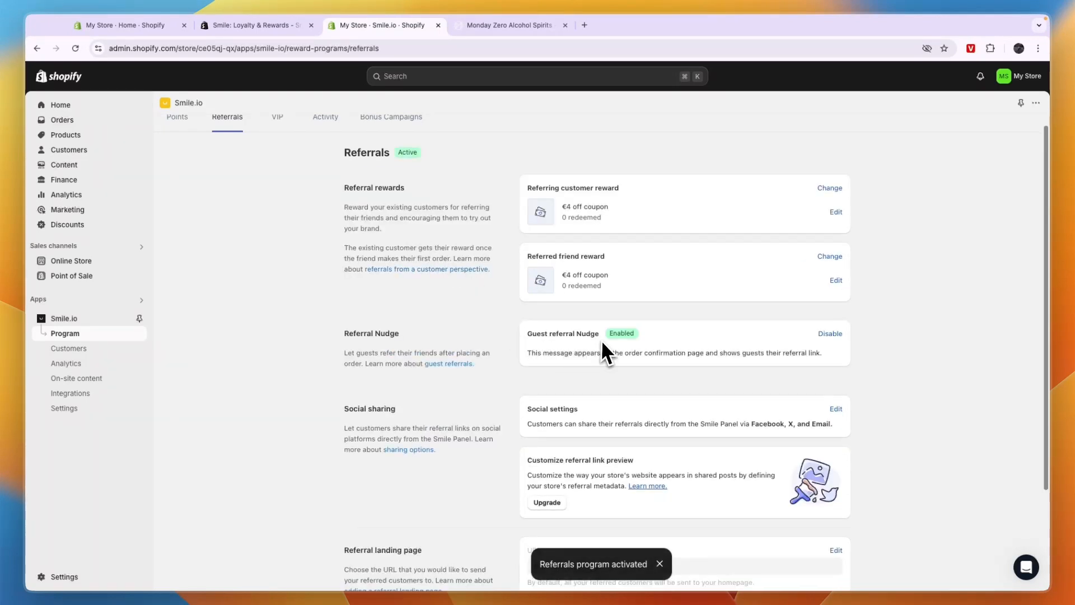
scroll(614, 345, "down", 1)
scroll(276, 149, "up", 2)
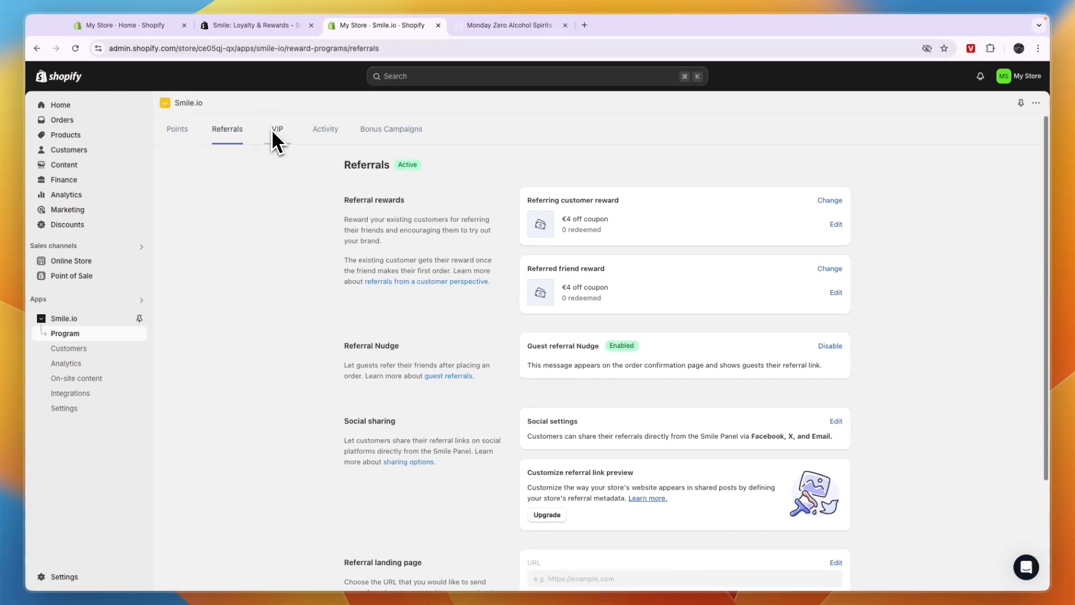
- Look through the loyalty program's VIP, Activity and Bonus Campaigns pages
left_click(271, 130)
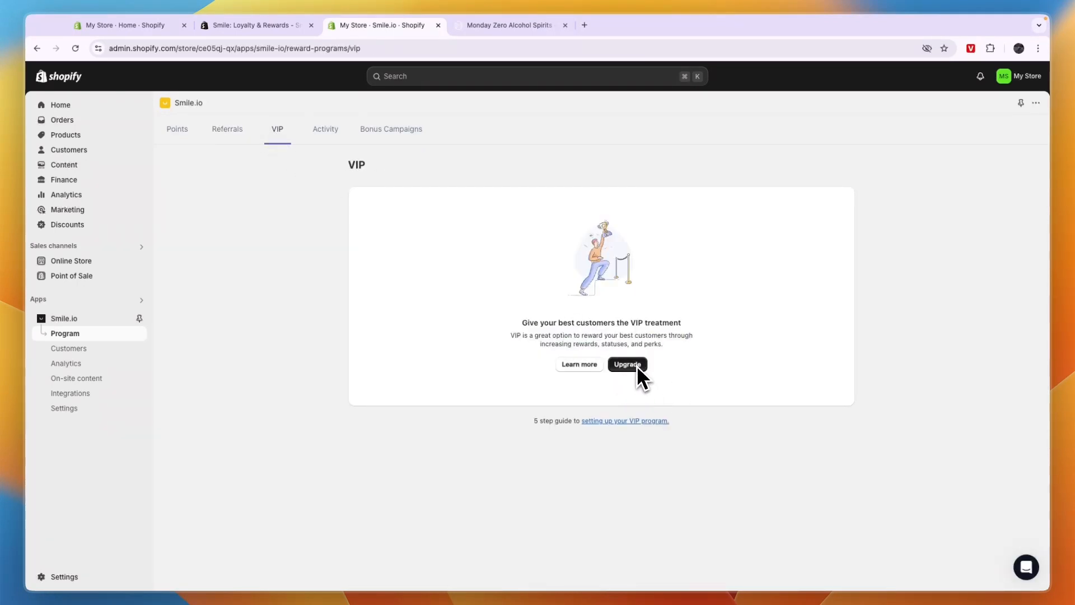
left_click(335, 131)
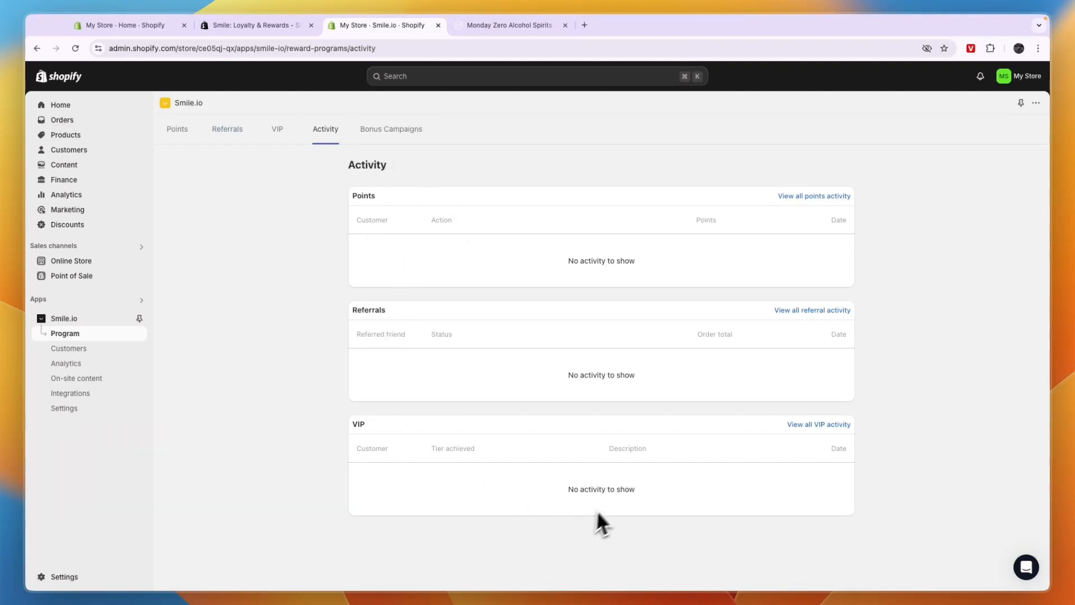
left_click(374, 135)
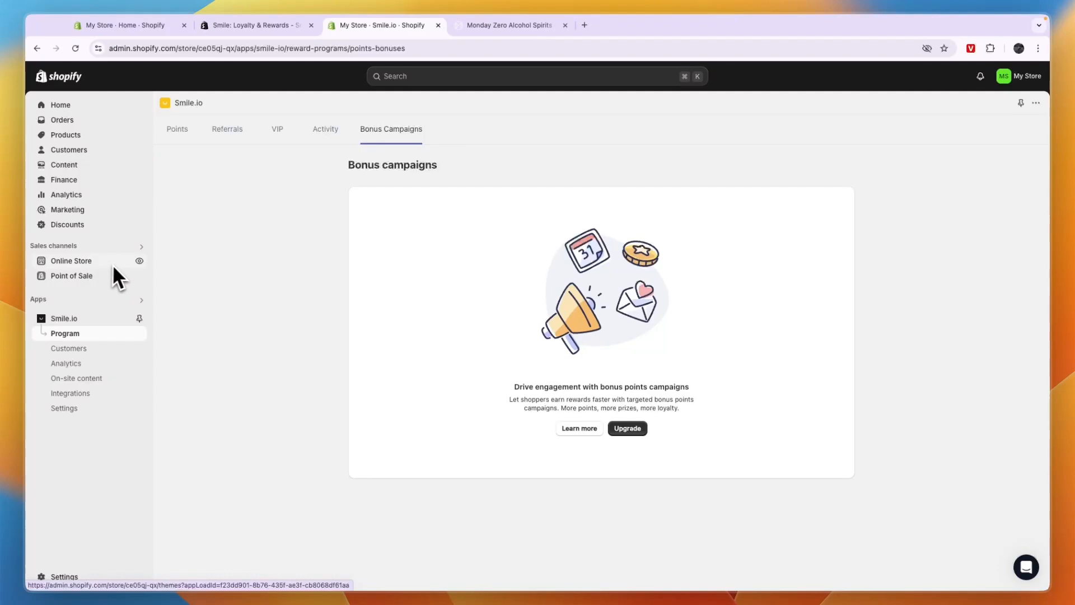
- Open the live online store and examine the ways to earn points in its rewards panel
left_click(139, 261)
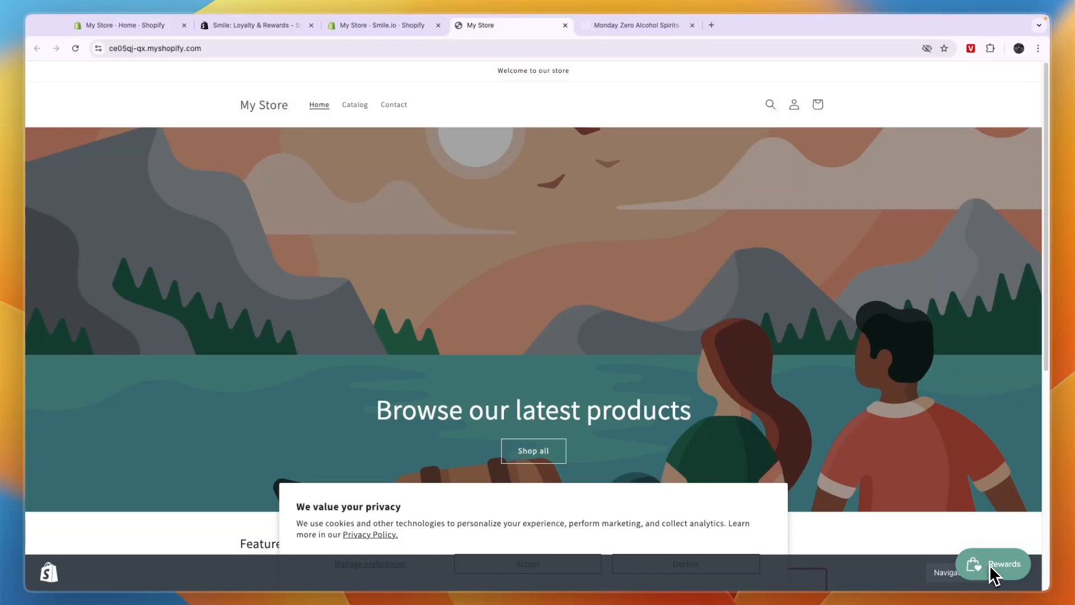
left_click(989, 565)
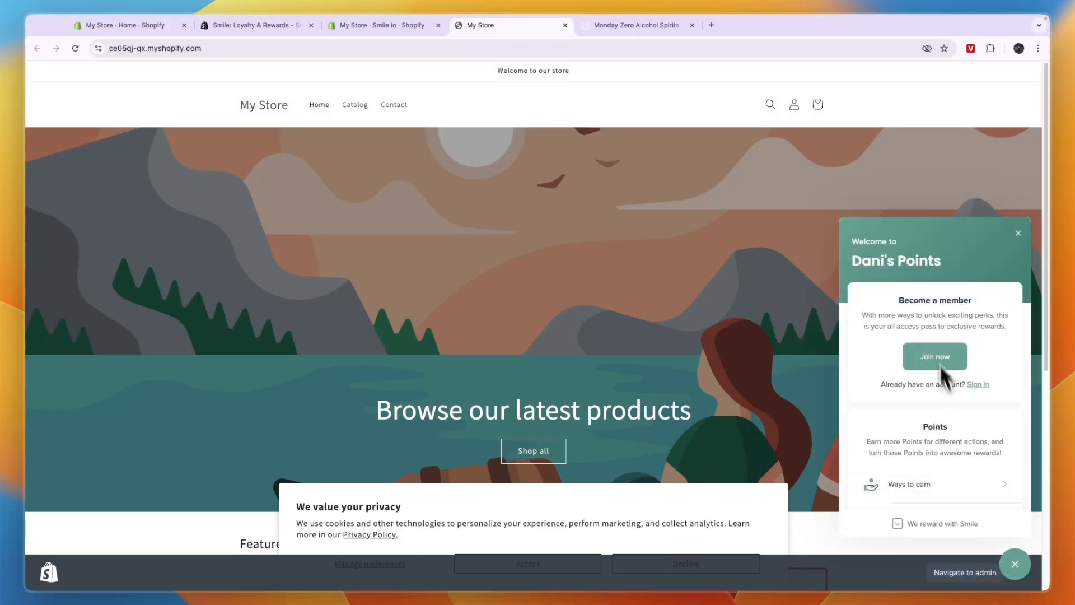
scroll(923, 375, "down", 1)
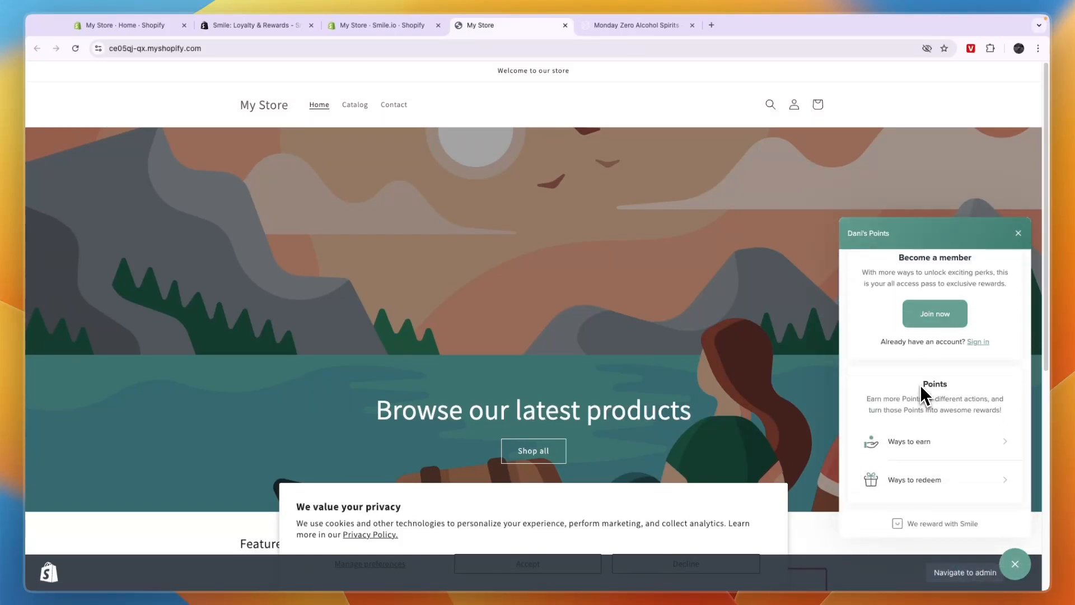
left_click(920, 445)
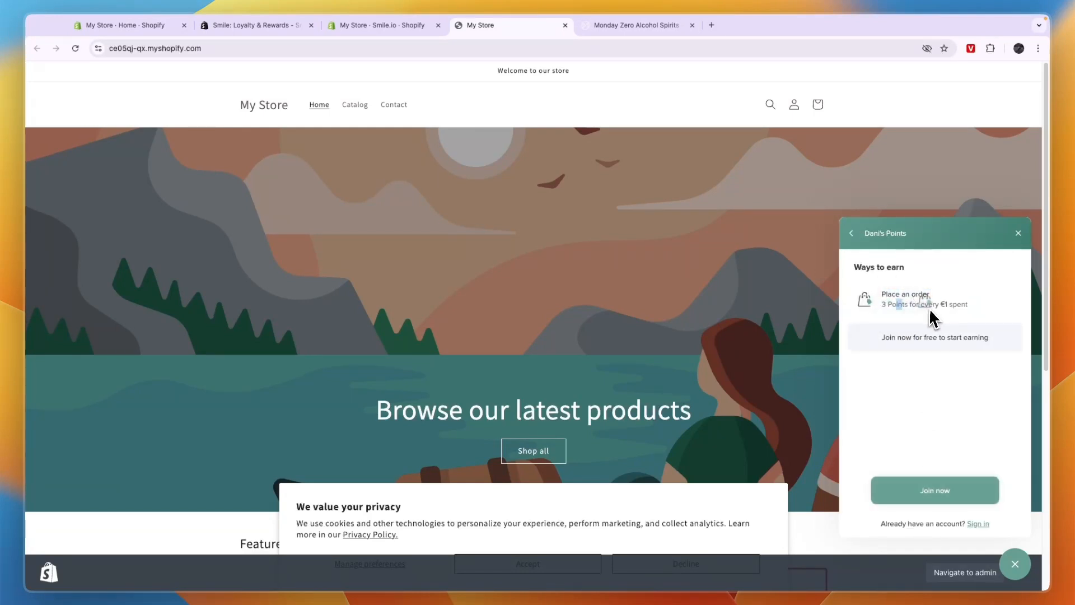
left_click_drag(966, 304, 892, 307)
left_click(915, 370)
- Follow the rewards panel's Join now offer to the store's customer login page, and go back to the storefront
left_click(939, 485)
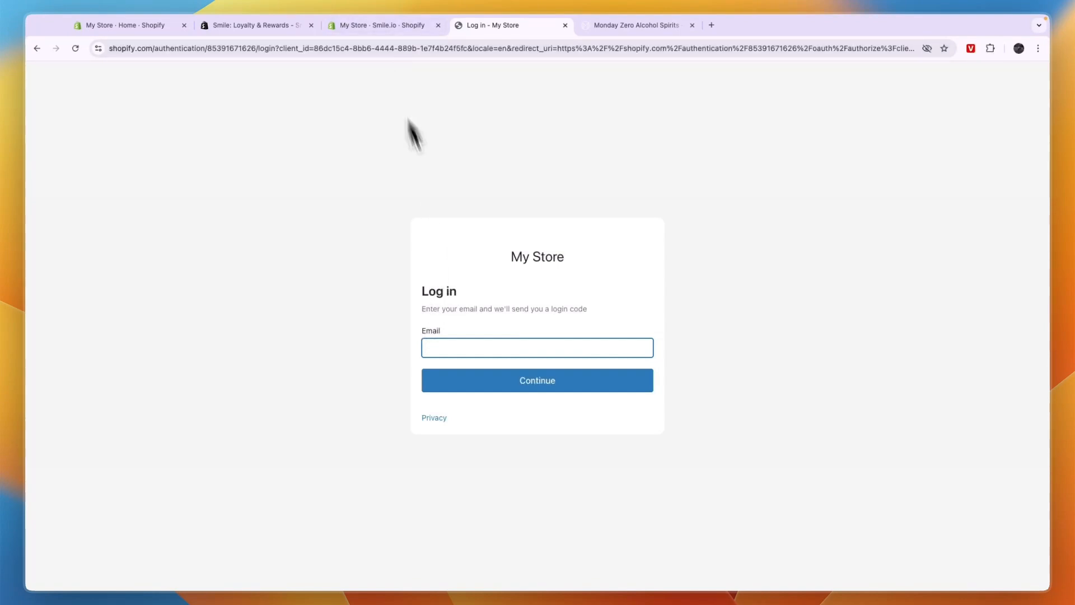
left_click(383, 27)
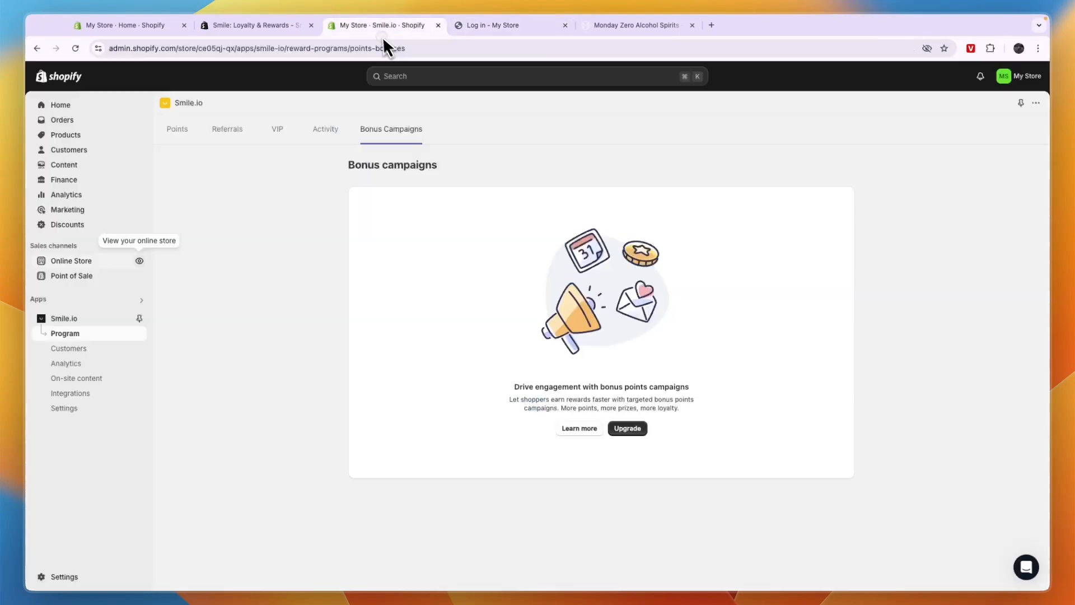
left_click(539, 34)
left_click(37, 48)
- Add one PraySmart Ring from the featured products to the cart and proceed to checkout
left_click(597, 406)
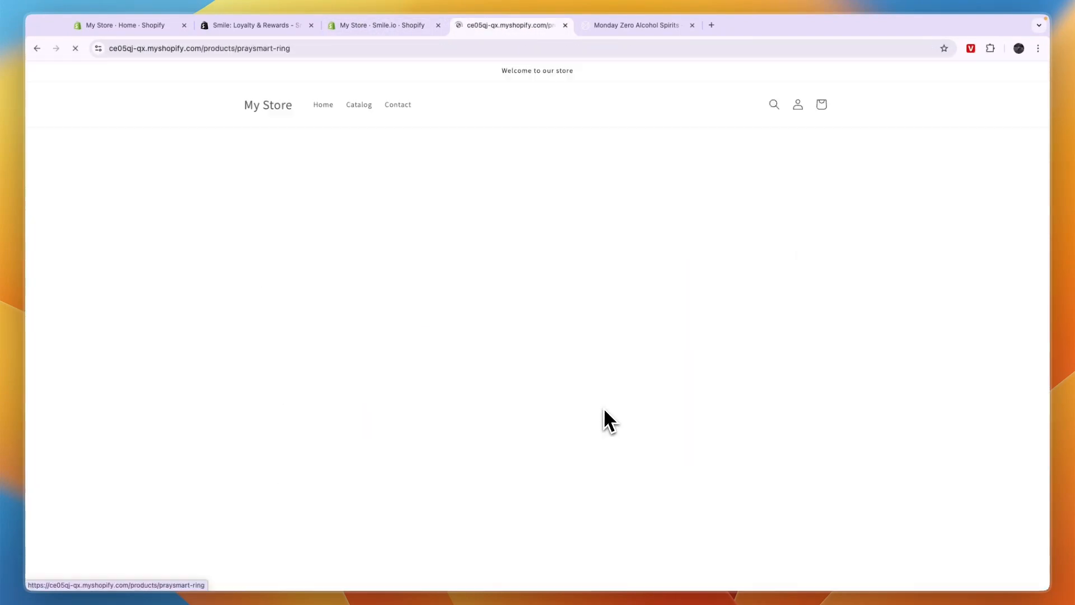
scroll(688, 439, "down", 2)
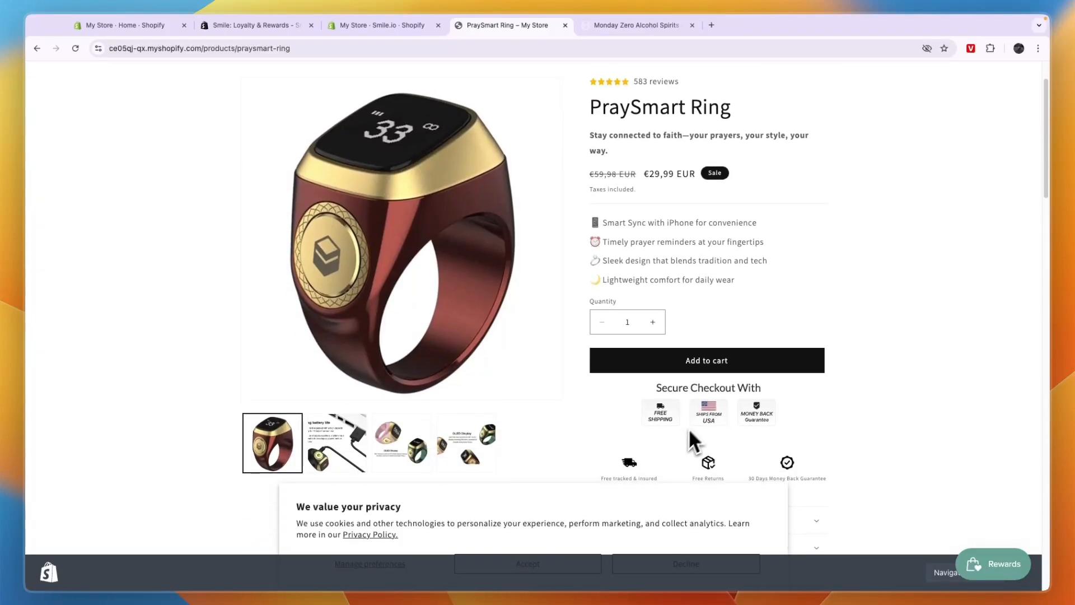
left_click(700, 366)
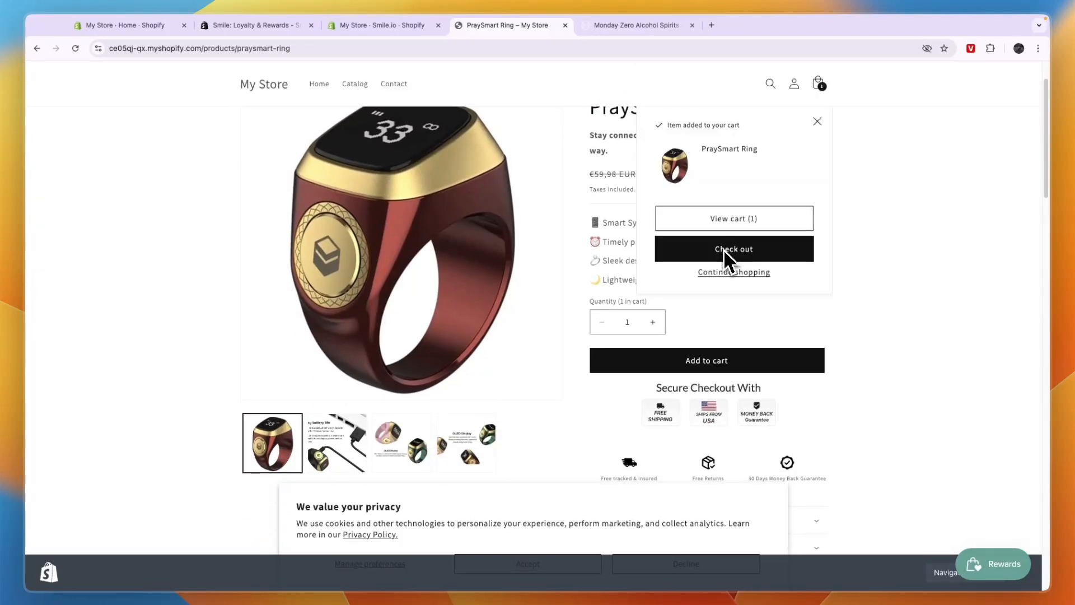
left_click(721, 250)
- Return to the live store's home page and look over its featured products
left_click(138, 264)
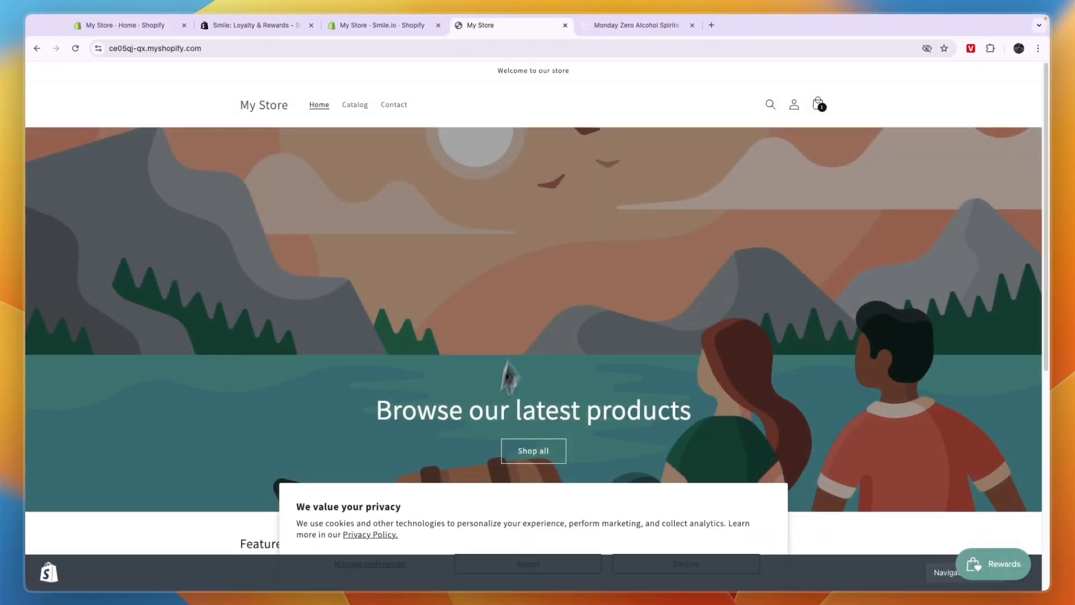
scroll(515, 392, "down", 6)
left_click(943, 573)
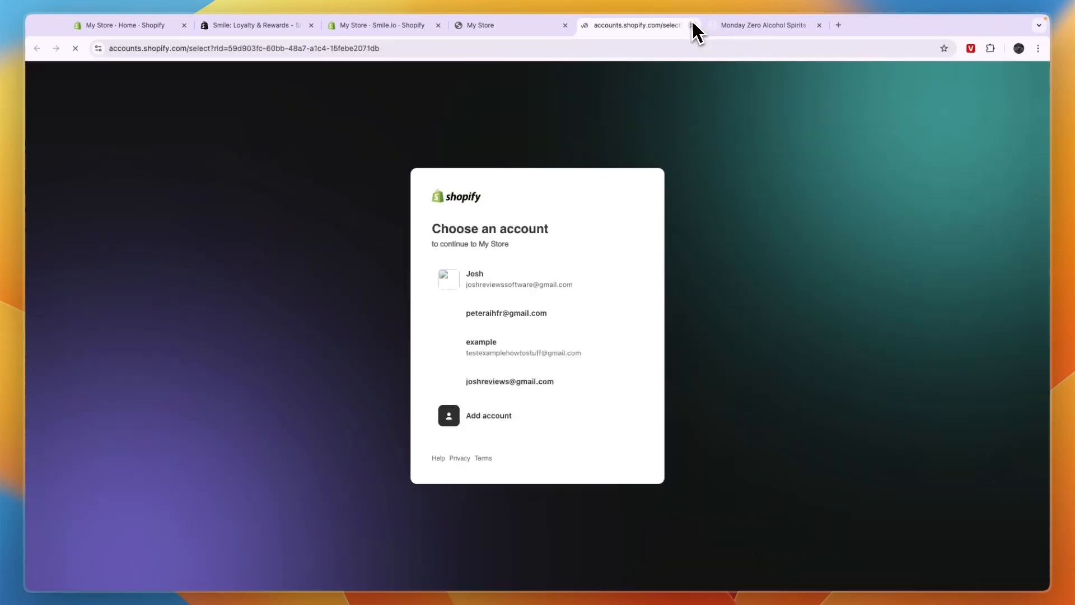
left_click(692, 25)
scroll(722, 296, "up", 2)
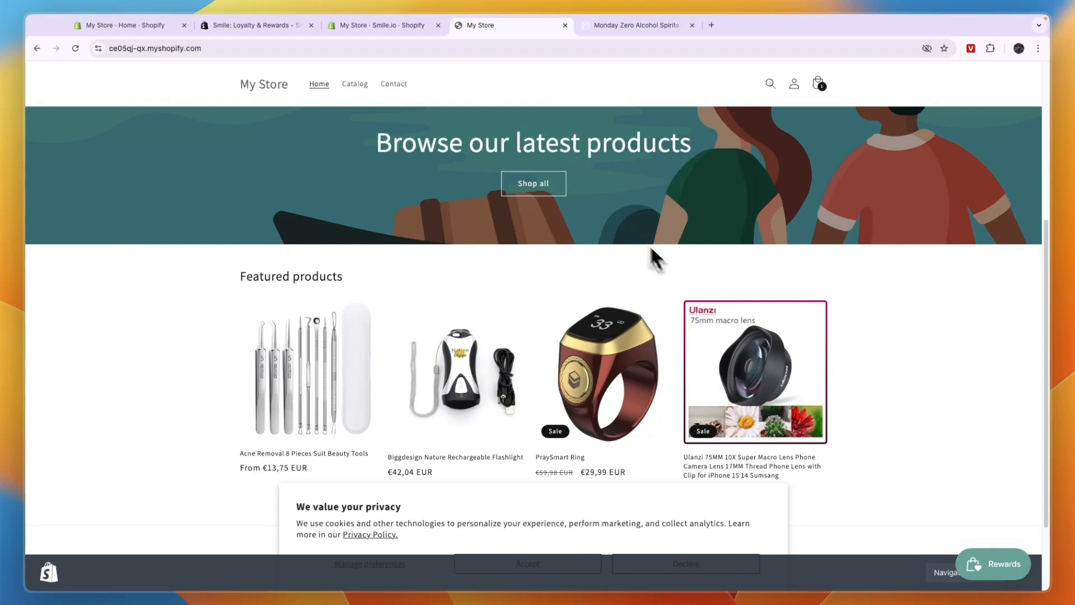
scroll(627, 230, "up", 5)
- Return to Smile.io in the Shopify admin and browse the apps offered on its Integrations page
left_click(382, 25)
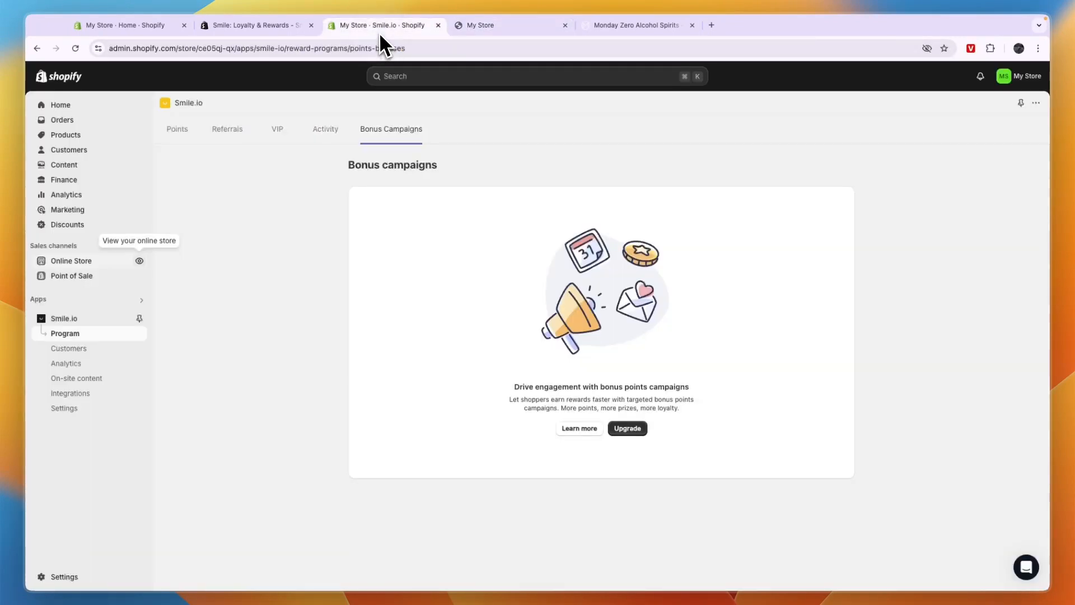
left_click(69, 328)
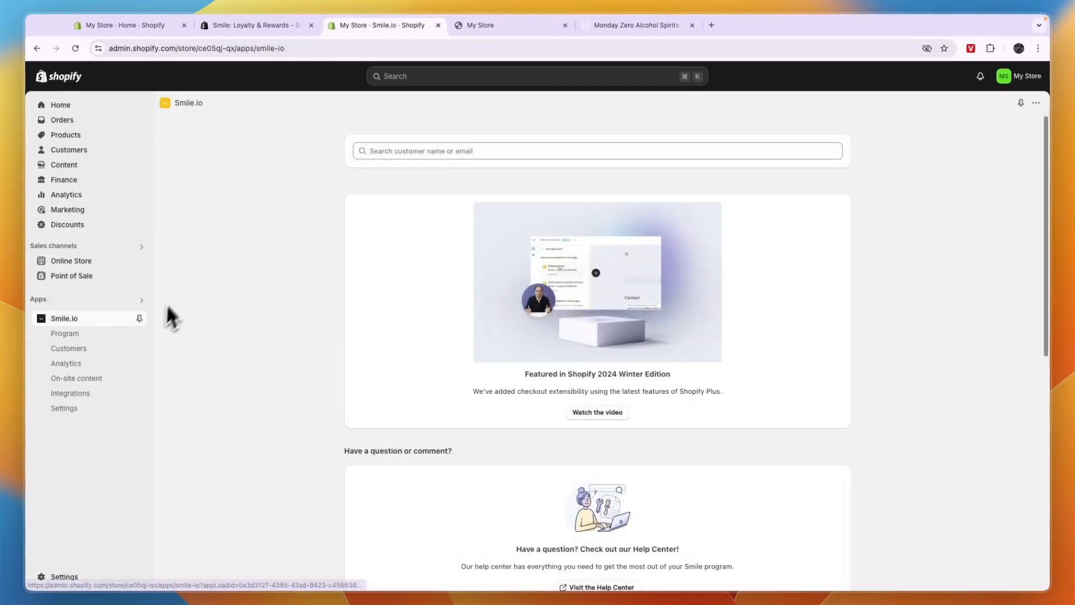
left_click(72, 393)
scroll(304, 364, "down", 3)
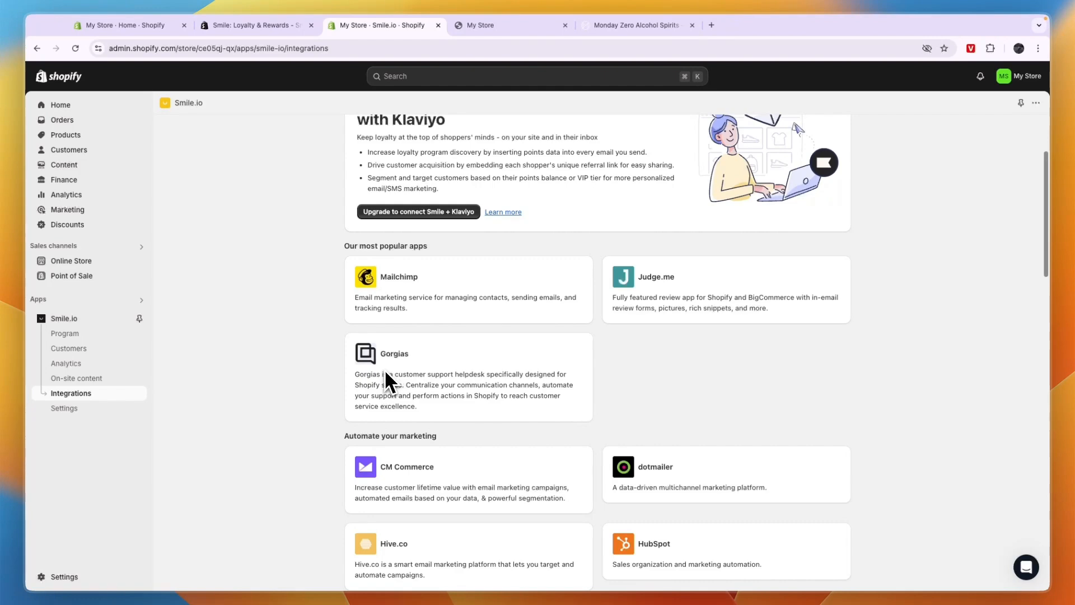
scroll(528, 375, "down", 8)
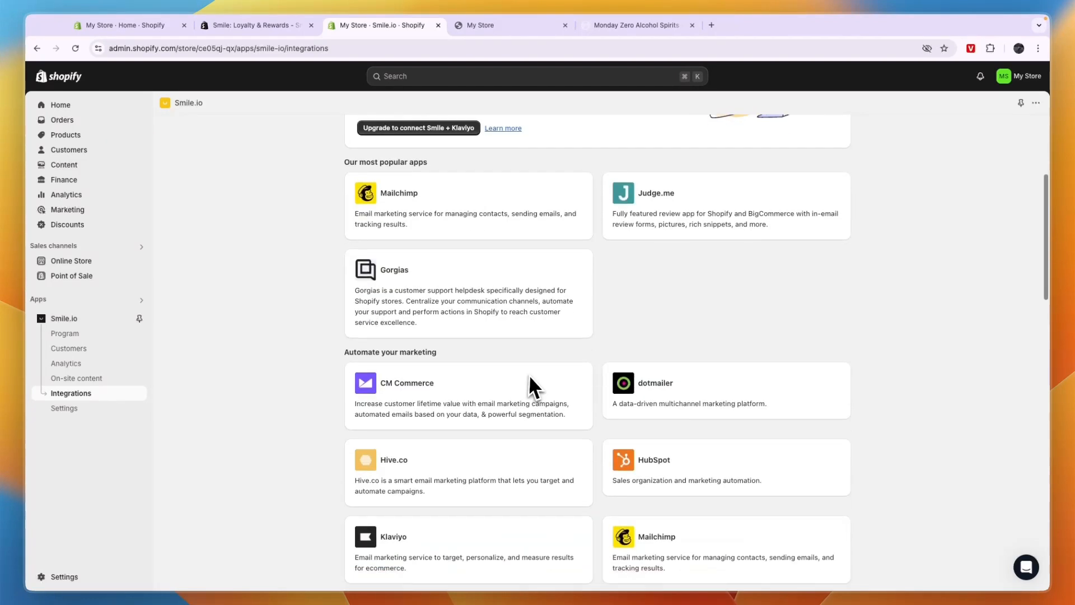
scroll(679, 305, "down", 10)
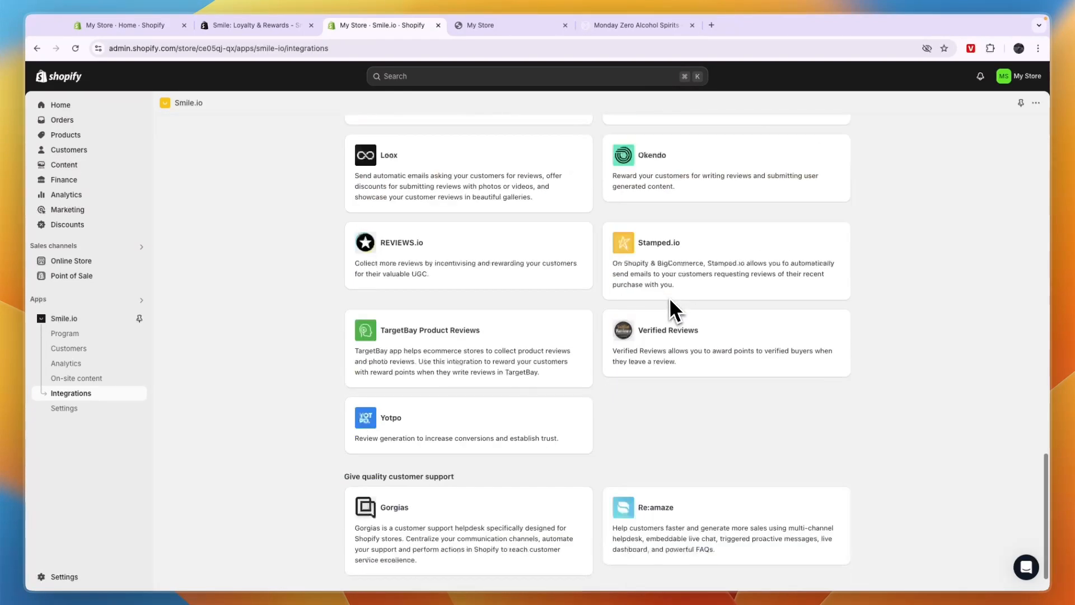
scroll(651, 321, "up", 5)
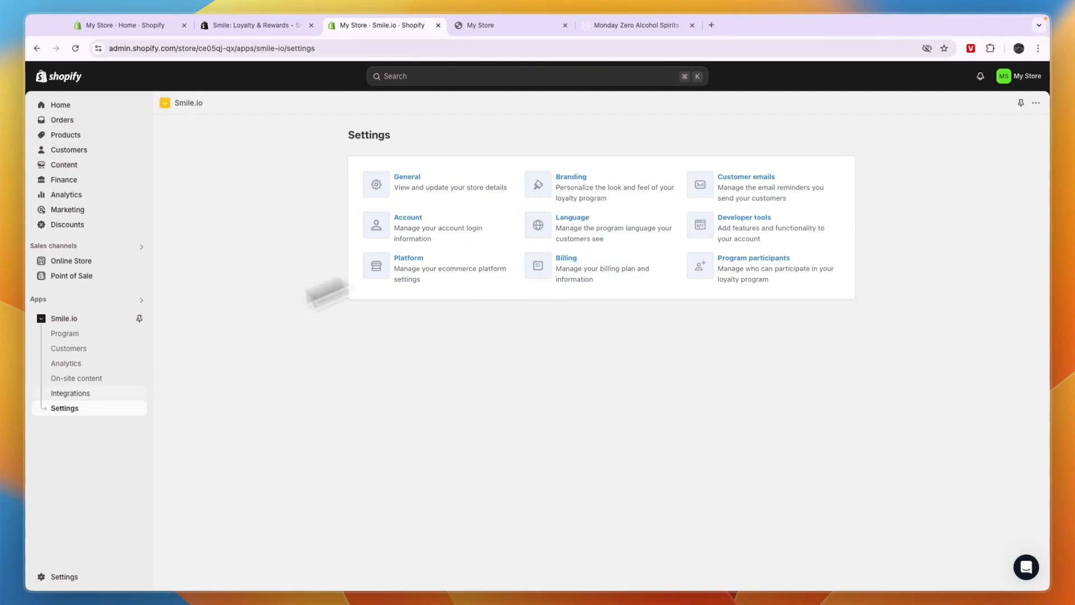
- Review the on-site content options, including the landing page, points on product page and show points at checkout
left_click(86, 380)
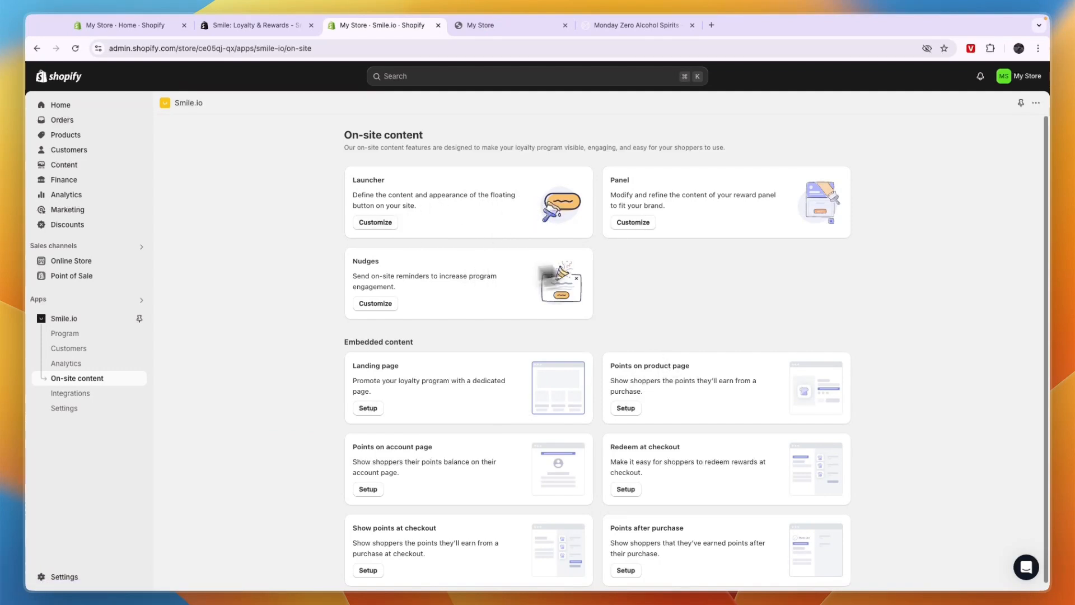
scroll(728, 202, "down", 1)
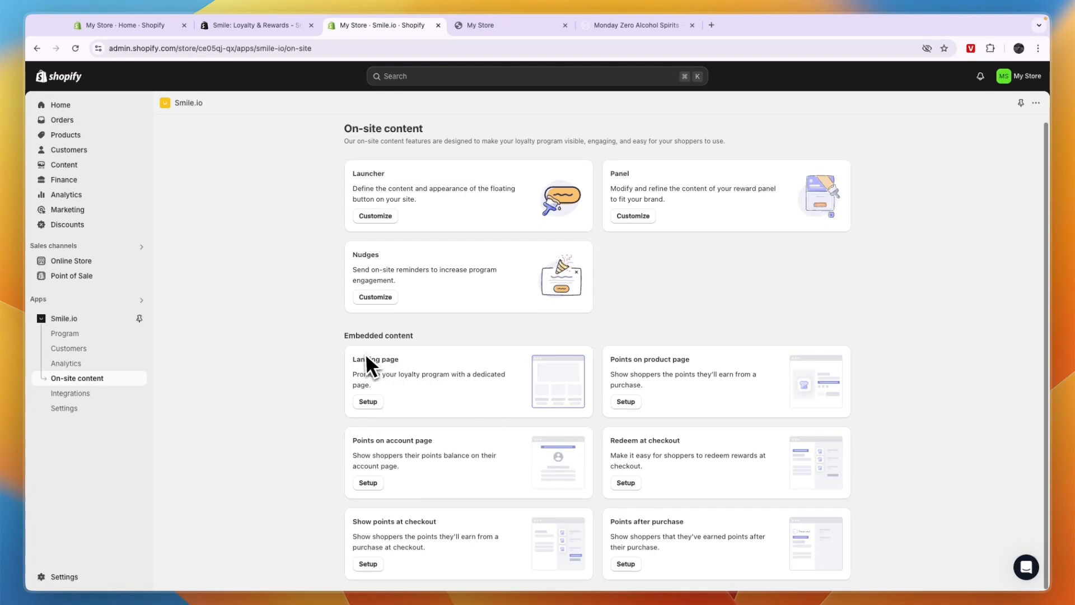
left_click_drag(354, 358, 408, 374)
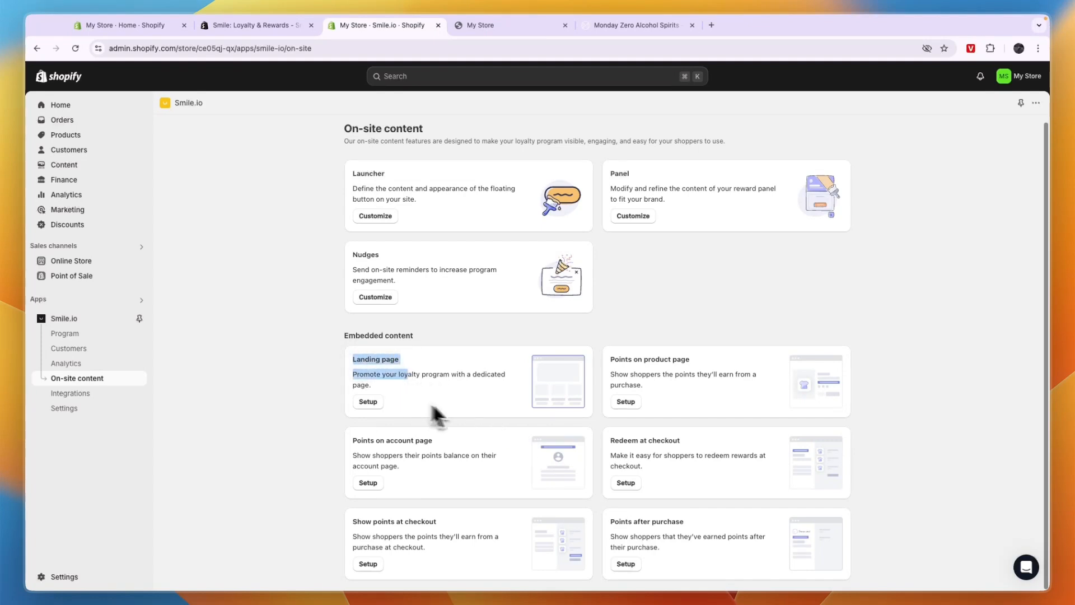
left_click(496, 412)
left_click_drag(615, 364, 688, 361)
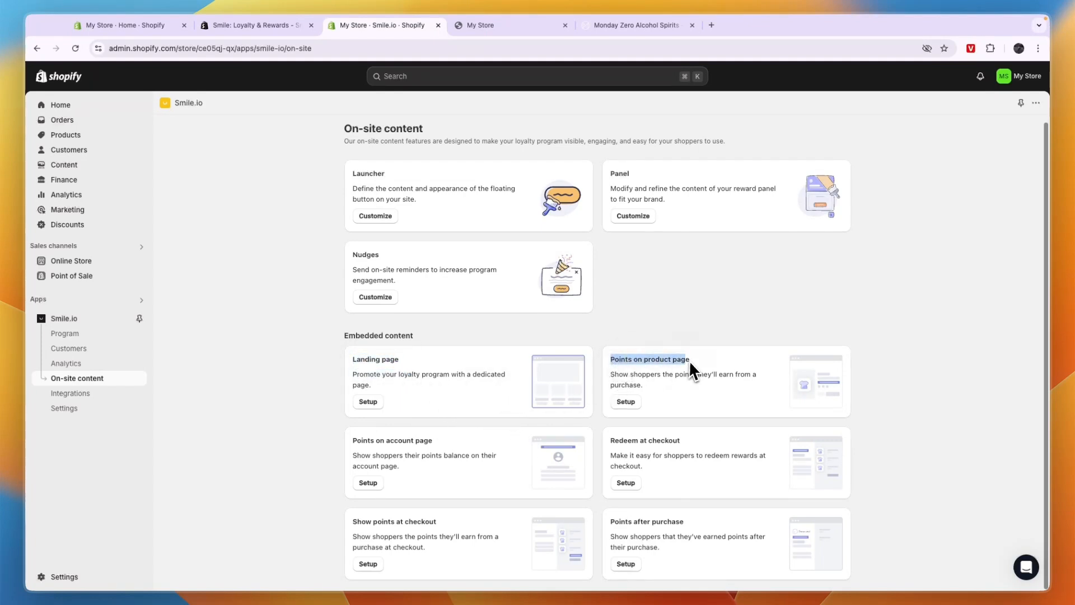
left_click(687, 360)
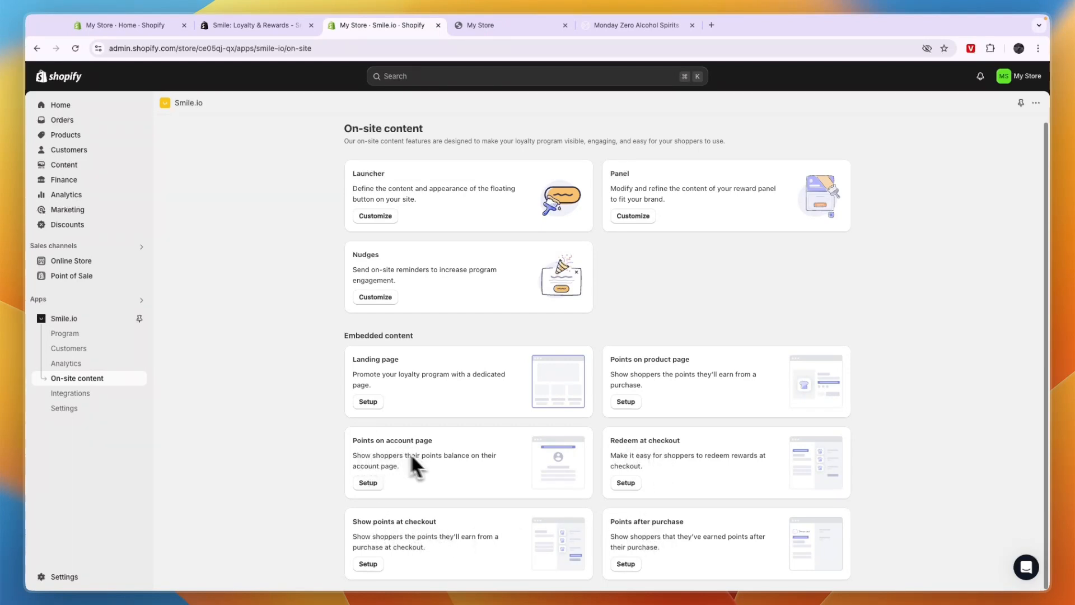
left_click_drag(355, 522, 429, 524)
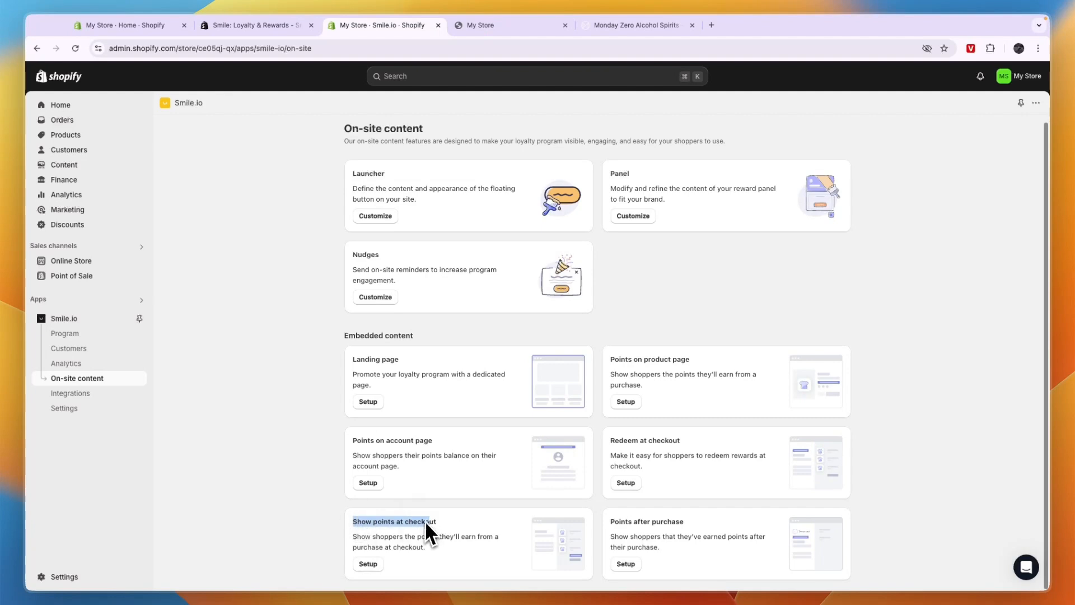
left_click(426, 532)
- Check the setup of Show points at checkout and review the Starter plan among its upgrade options
left_click(368, 564)
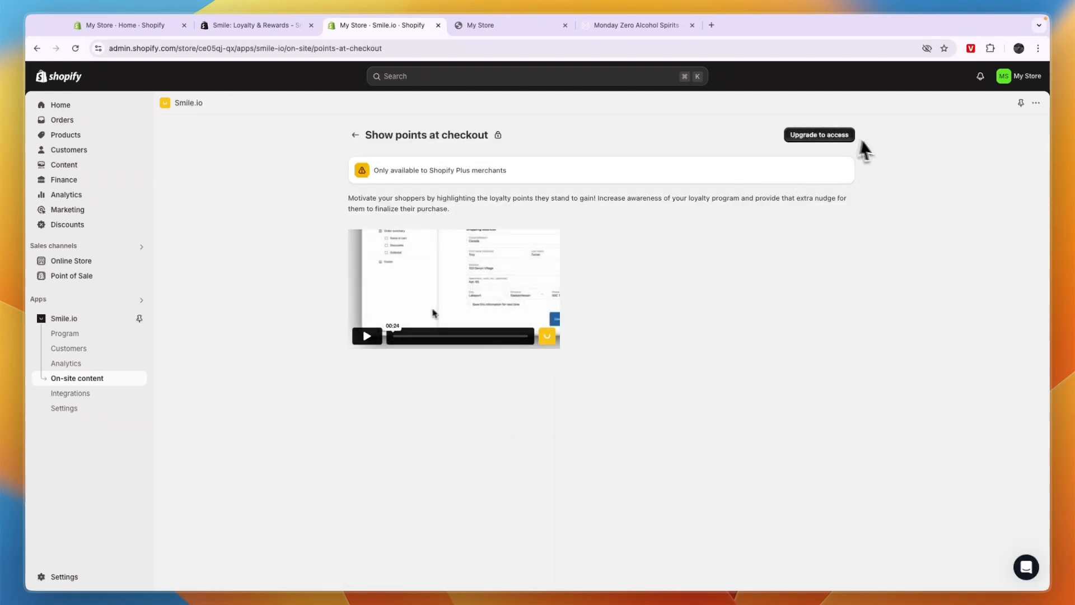
left_click(817, 136)
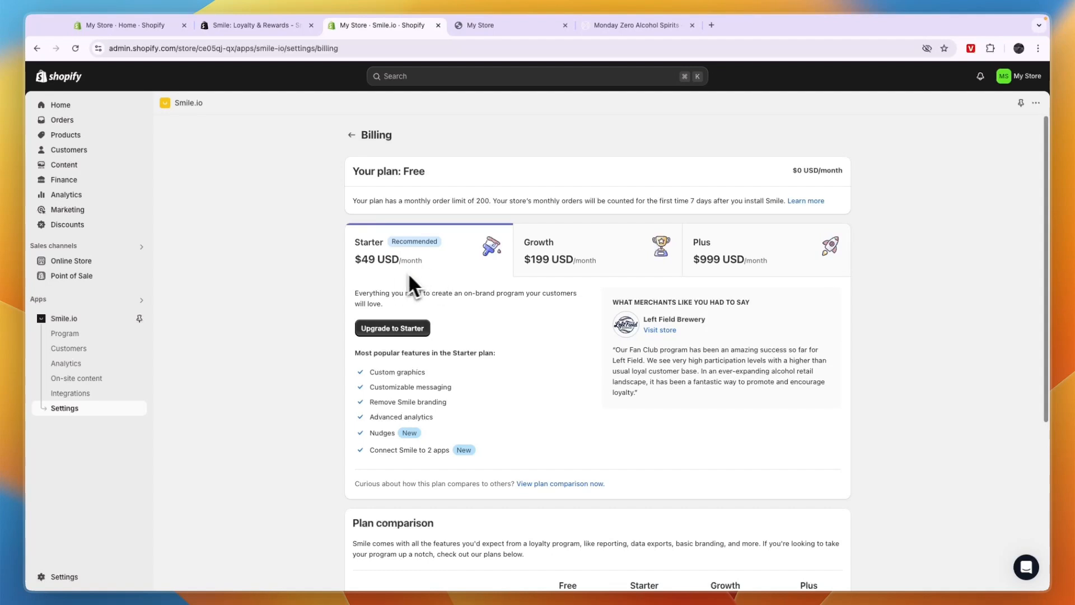
left_click_drag(355, 241, 385, 241)
left_click(437, 300)
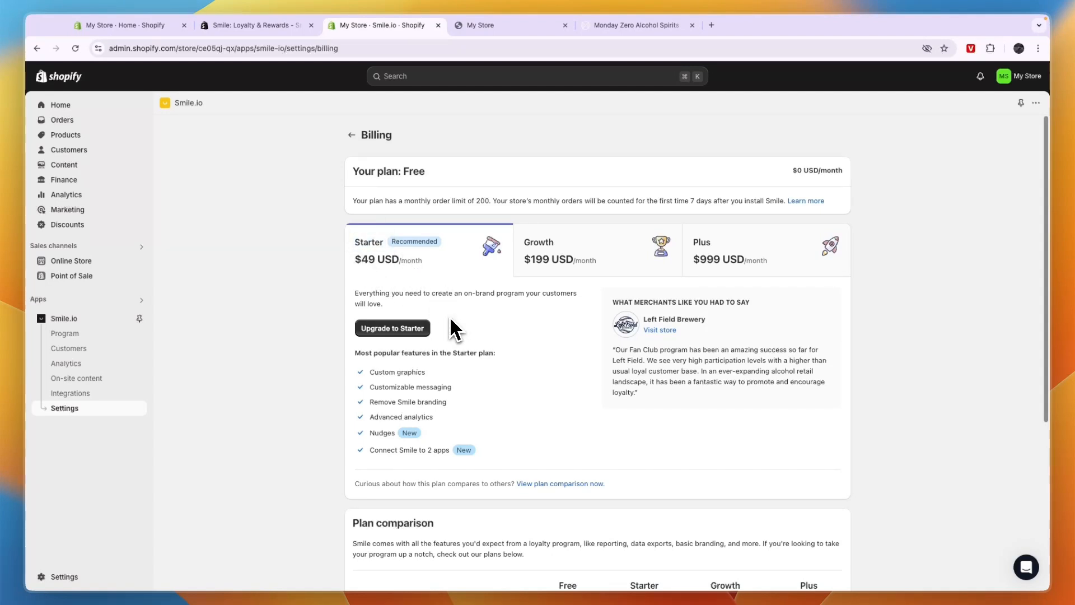